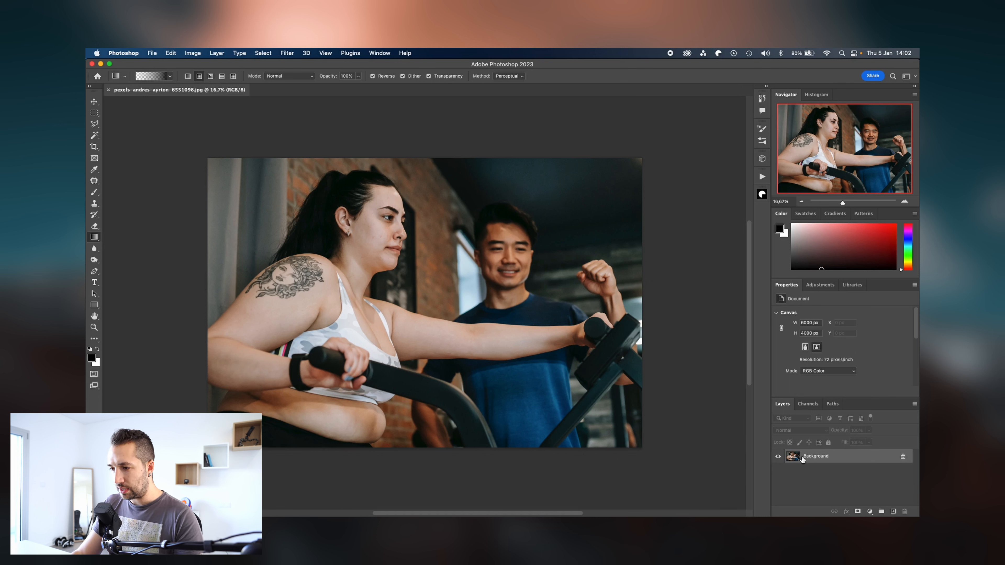
- Duplicate the Background layer and open the Liquify filter on the copy in an enlarged window
{"action": "left_click_drag", "start_coordinate": [810, 458], "coordinate": [893, 511]}
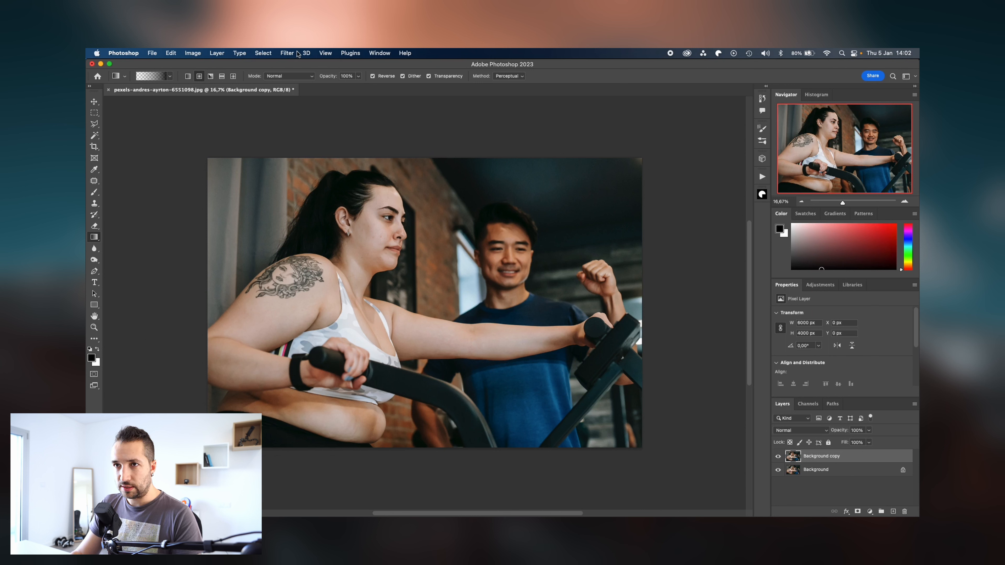
{"action": "left_click", "coordinate": [288, 53]}
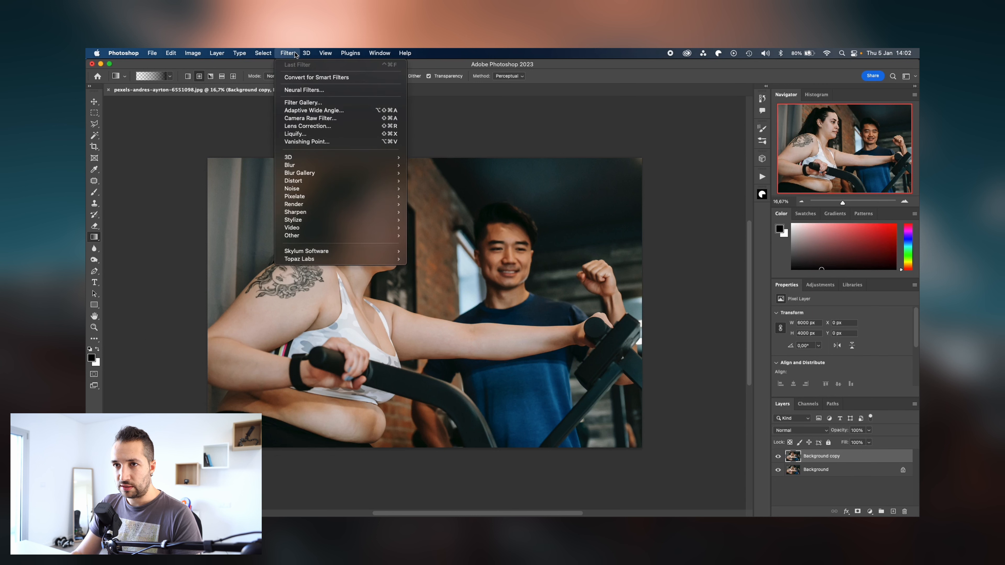
{"action": "left_click", "coordinate": [311, 133]}
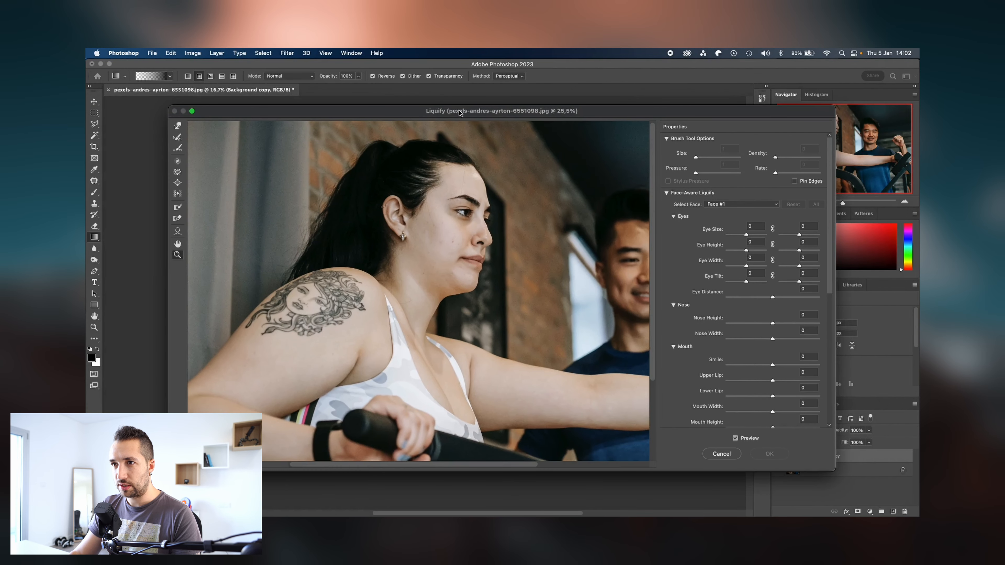
{"action": "double_click", "coordinate": [458, 113]}
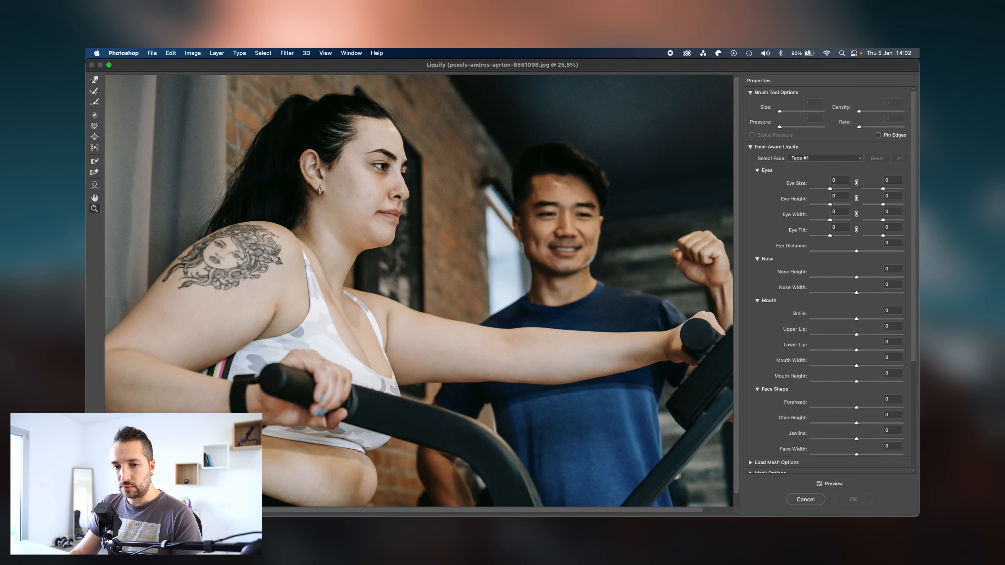
- Push the contour under the woman's chin slightly upward with the Forward Warp tool
{"action": "key", "text": "super+minus"}
{"action": "key", "text": "super+plus"}
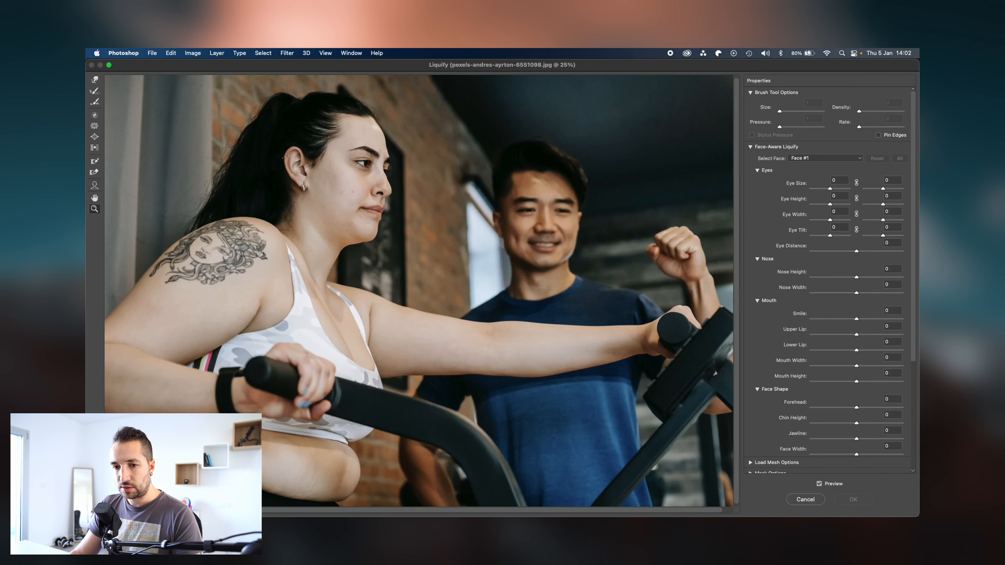
{"action": "scroll", "coordinate": [470, 514], "scroll_direction": "left", "scroll_amount": 2}
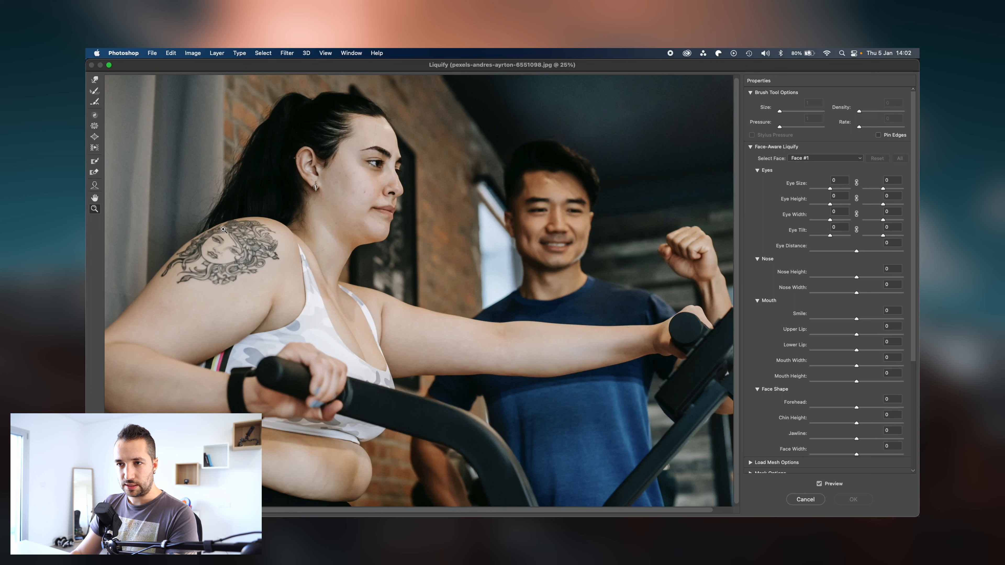
{"action": "left_click", "coordinate": [95, 81]}
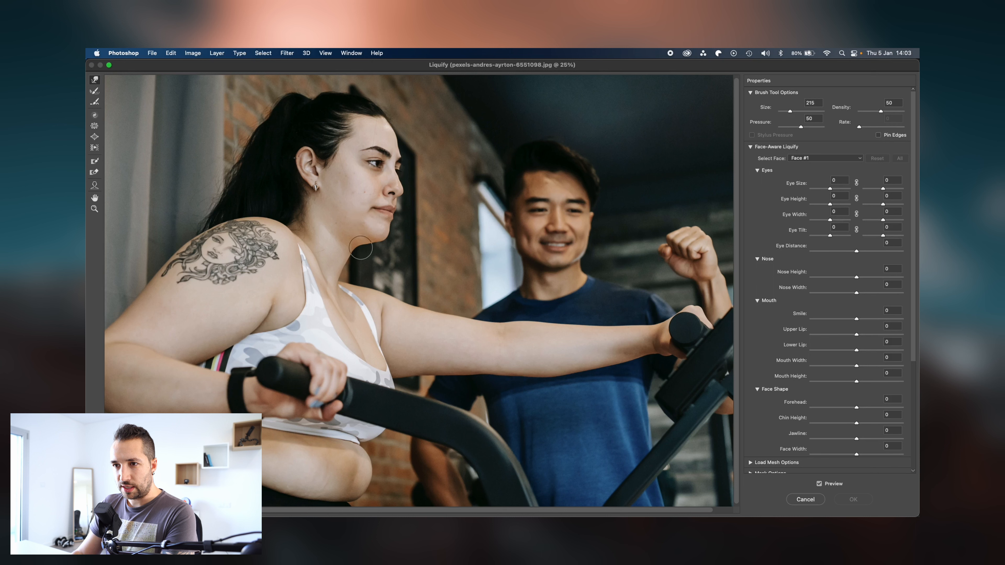
{"action": "left_click_drag", "start_coordinate": [358, 247], "coordinate": [358, 244]}
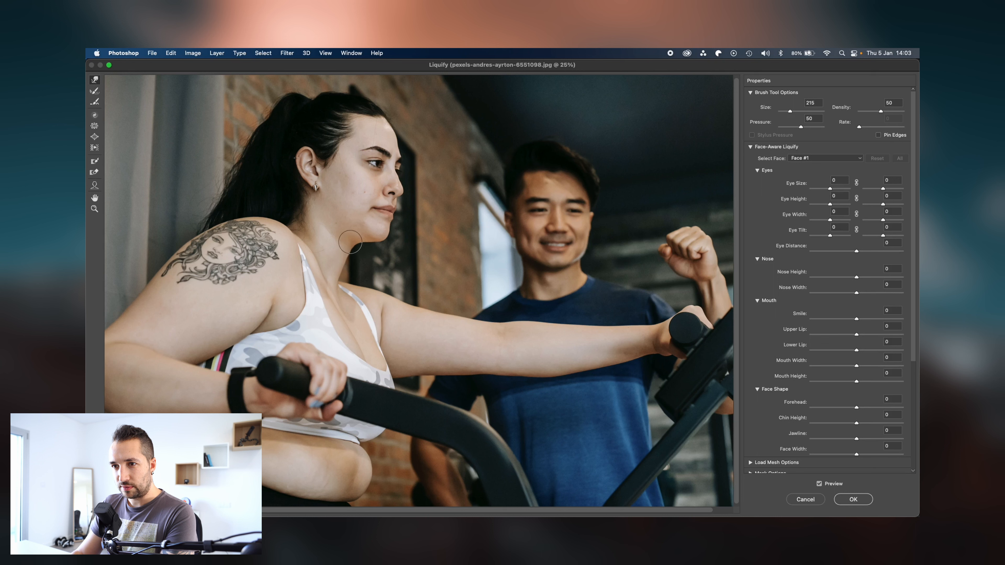
- Switch the Liquify preview off and on repeatedly to compare the chin with the original
{"action": "left_click", "coordinate": [835, 483]}
{"action": "left_click", "coordinate": [836, 483]}
{"action": "left_click", "coordinate": [835, 483]}
{"action": "left_click", "coordinate": [836, 483]}
{"action": "left_click", "coordinate": [835, 483]}
{"action": "left_click", "coordinate": [835, 483]}
{"action": "left_click", "coordinate": [835, 483]}
{"action": "left_click", "coordinate": [836, 484]}
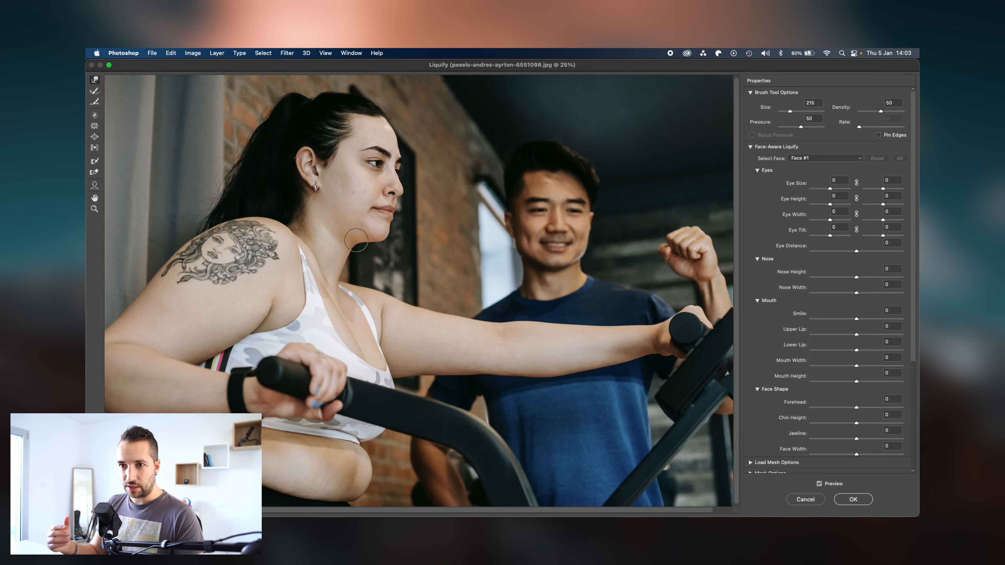
- Push the woman's belly contour inward with the Forward Warp tool to slim her waist
{"action": "scroll", "coordinate": [198, 318], "scroll_direction": "down", "scroll_amount": 1}
{"action": "key", "text": "super+plus"}
{"action": "mouse_move", "coordinate": [270, 326]}
{"action": "left_mouse_down"}
{"action": "mouse_move", "coordinate": [376, 289]}
{"action": "mouse_move", "coordinate": [379, 326]}
{"action": "left_mouse_up"}
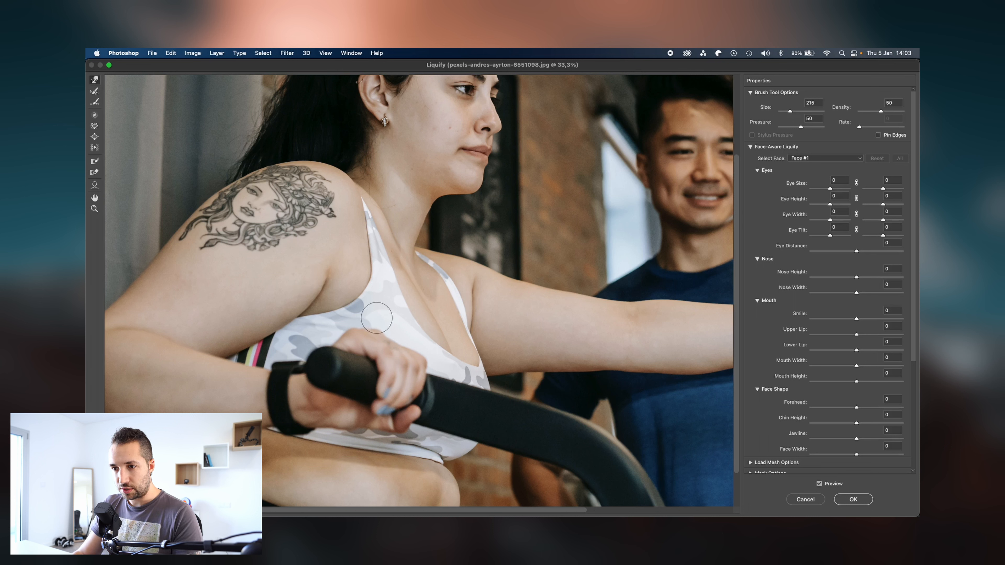
{"action": "left_click_drag", "start_coordinate": [435, 318], "coordinate": [420, 275]}
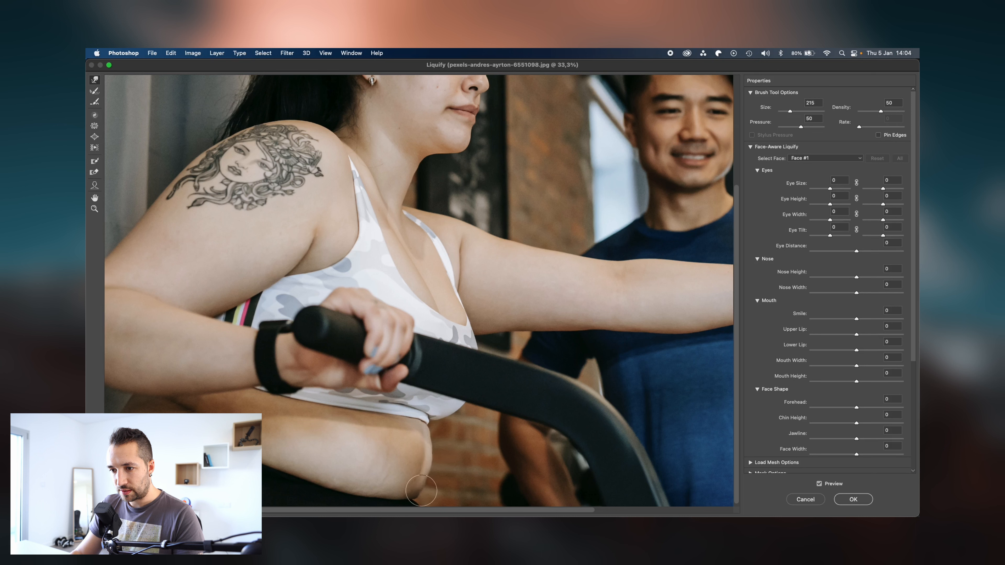
{"action": "left_click_drag", "start_coordinate": [458, 427], "coordinate": [456, 371]}
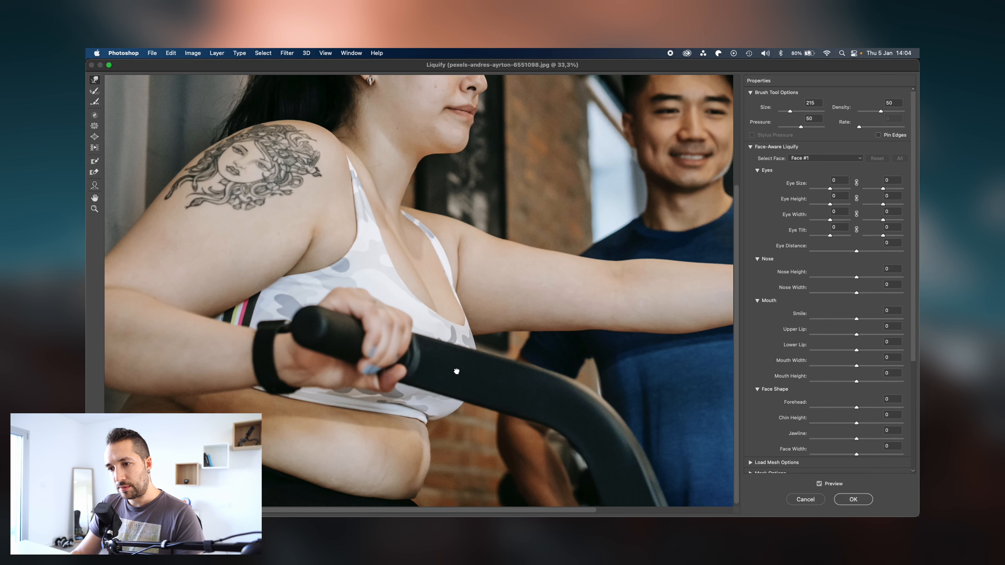
- Compare the reshaped belly with the original using the Liquify preview
{"action": "left_click", "coordinate": [819, 482]}
{"action": "left_click", "coordinate": [818, 484]}
{"action": "left_click", "coordinate": [818, 483]}
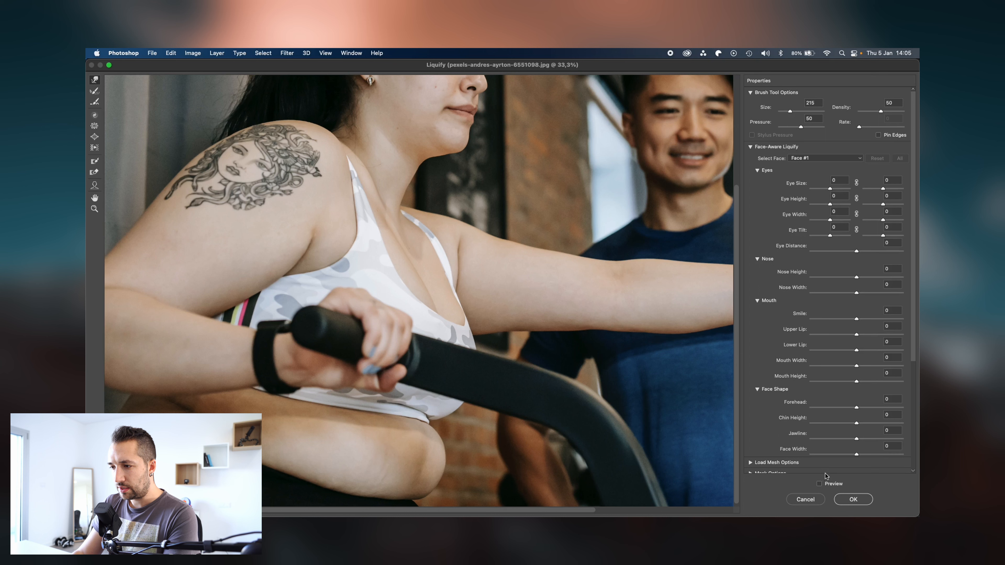
{"action": "left_click", "coordinate": [819, 483]}
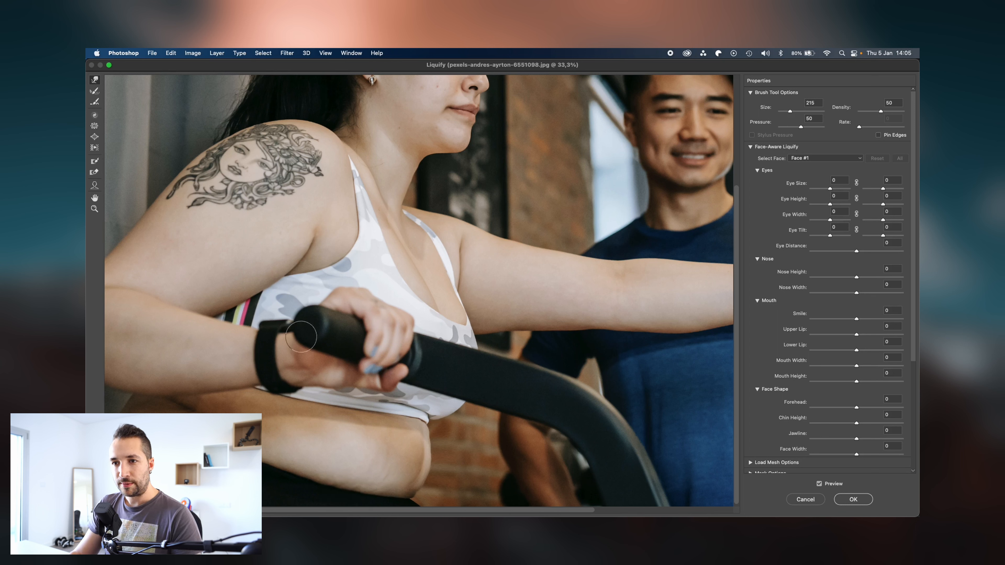
- Push the contours of the woman's near upper arm and forearm inward to slim the arm
{"action": "left_click_drag", "start_coordinate": [344, 224], "coordinate": [362, 314]}
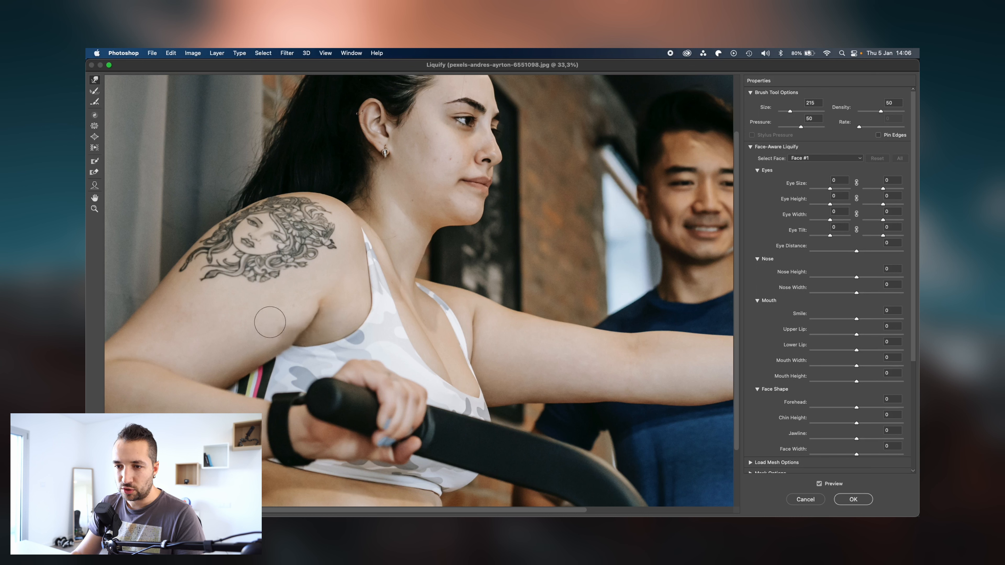
{"action": "key", "text": "super+space"}
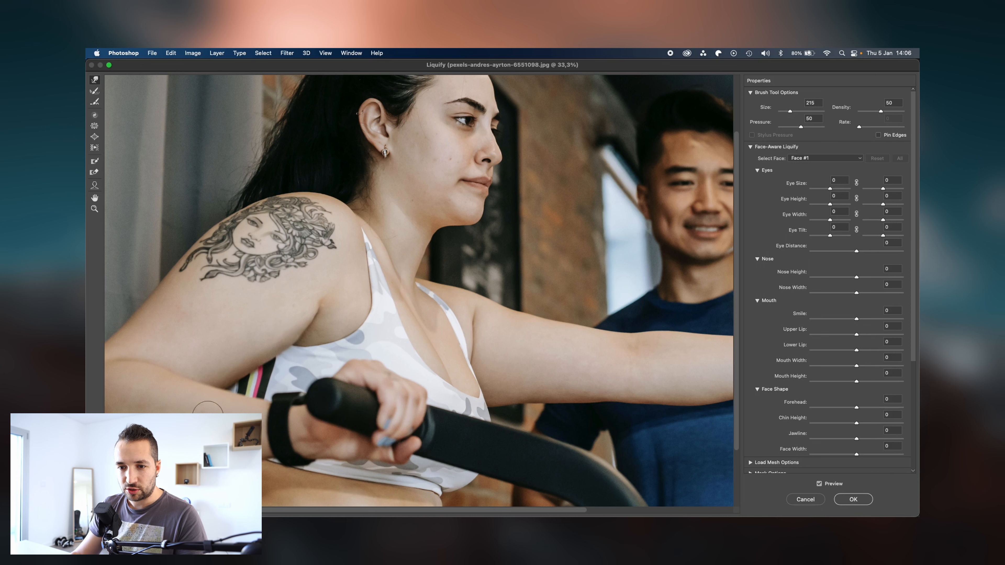
{"action": "mouse_move", "coordinate": [262, 445]}
{"action": "left_mouse_down"}
{"action": "mouse_move", "coordinate": [263, 386]}
{"action": "mouse_move", "coordinate": [263, 405]}
{"action": "left_mouse_up"}
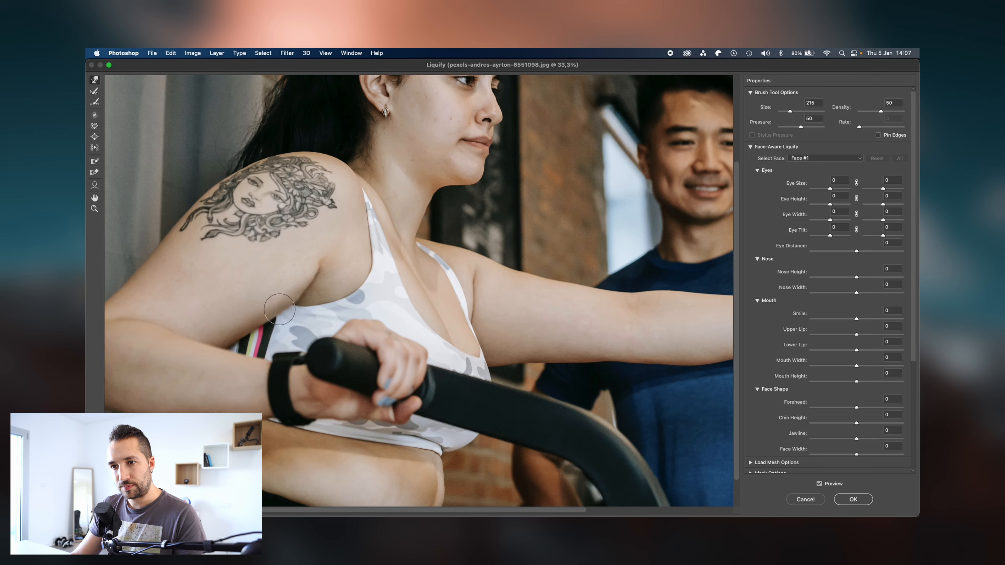
{"action": "mouse_move", "coordinate": [294, 243]}
{"action": "left_mouse_down"}
{"action": "mouse_move", "coordinate": [246, 358]}
{"action": "mouse_move", "coordinate": [294, 358]}
{"action": "left_mouse_up"}
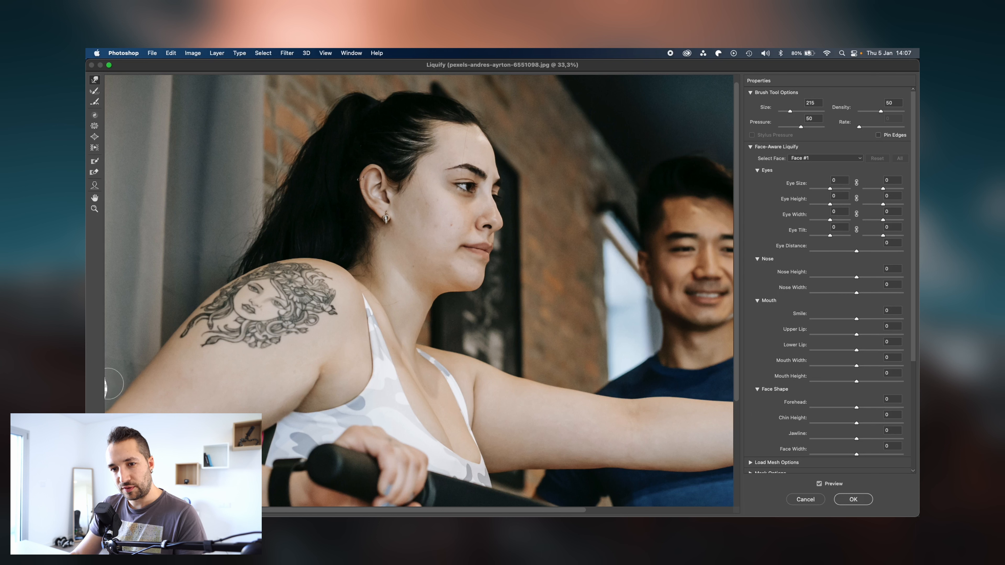
{"action": "key", "text": "alt"}
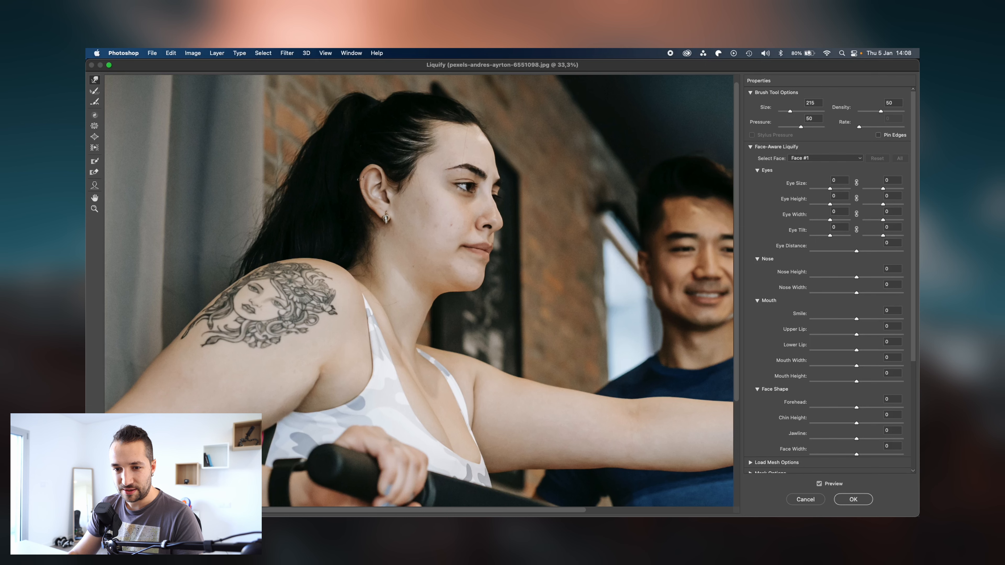
- Compare the woman's reshaped arm and waist with the original at a wider view using the Liquify preview
{"action": "key", "text": "super+minus"}
{"action": "key", "text": "super+minus"}
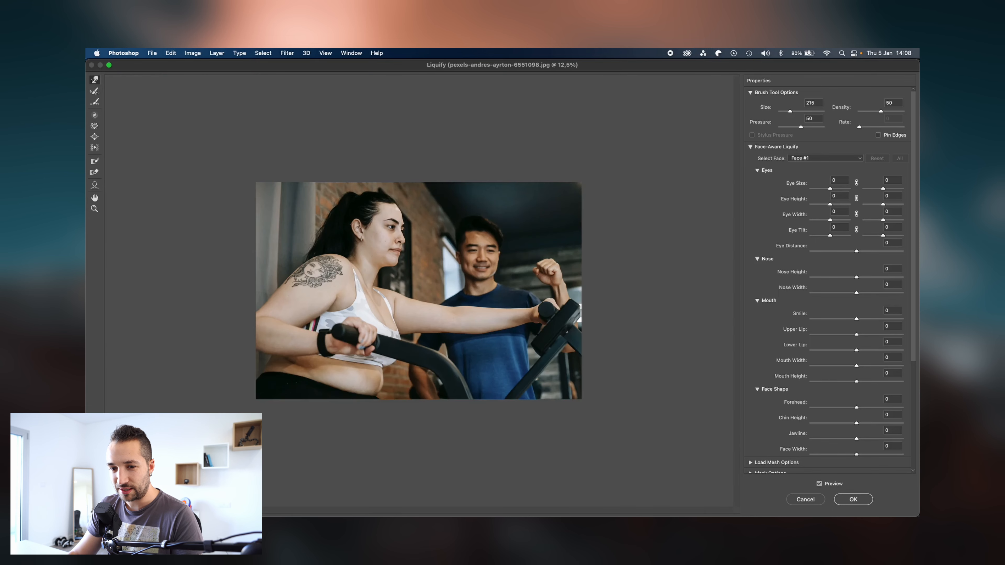
{"action": "key", "text": "super+plus"}
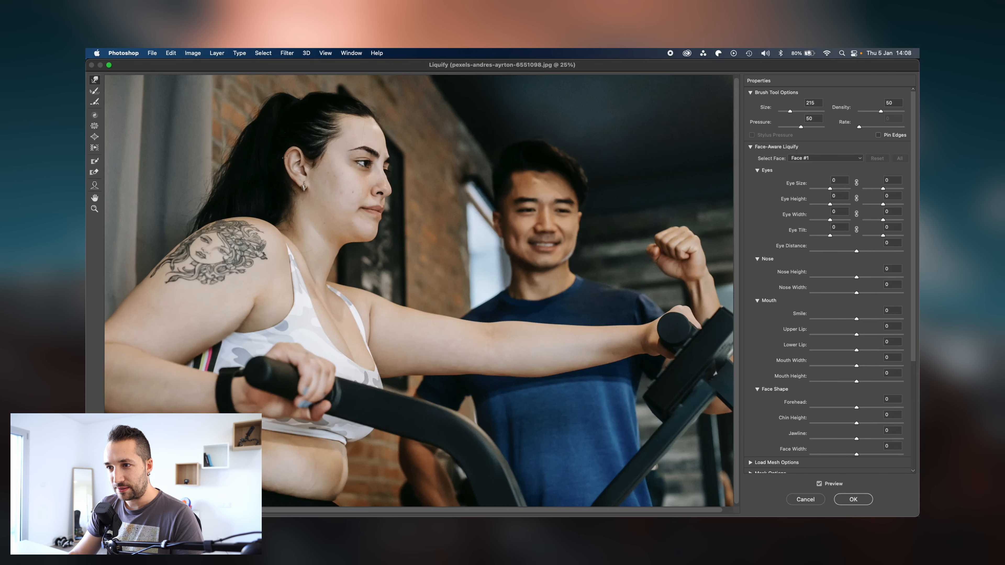
{"action": "left_click", "coordinate": [819, 484]}
{"action": "left_click", "coordinate": [832, 485]}
{"action": "left_click", "coordinate": [831, 485]}
{"action": "left_click", "coordinate": [831, 485]}
{"action": "left_click", "coordinate": [831, 485]}
{"action": "left_click", "coordinate": [832, 485]}
{"action": "left_click", "coordinate": [832, 485]}
{"action": "left_click", "coordinate": [832, 485]}
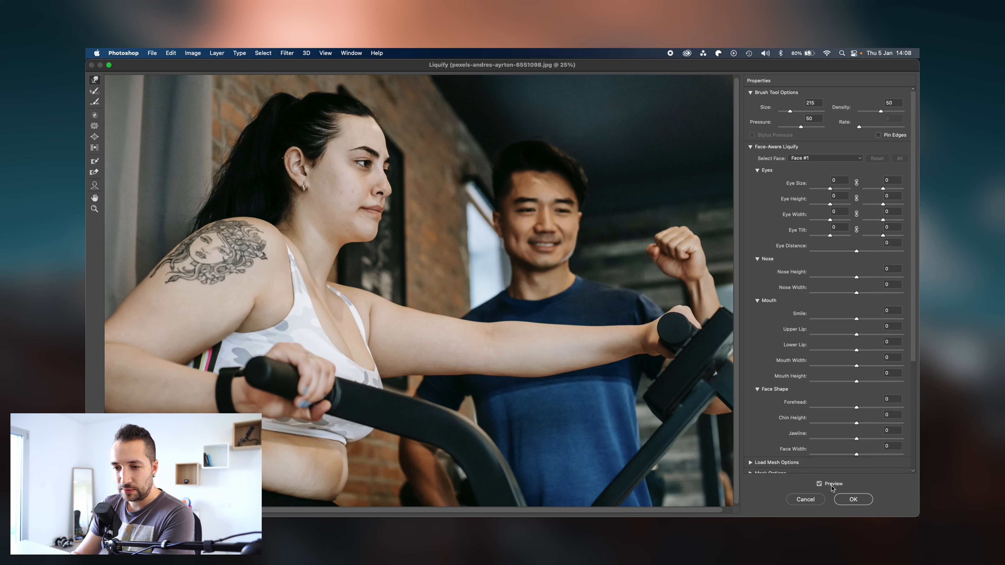
{"action": "left_click", "coordinate": [832, 485]}
{"action": "left_click", "coordinate": [832, 485]}
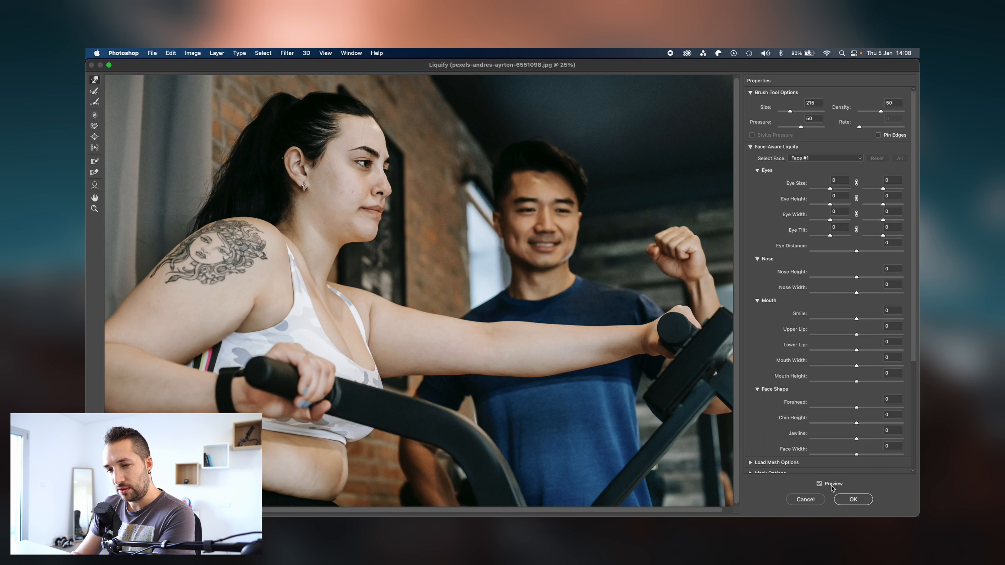
{"action": "left_click", "coordinate": [832, 485]}
{"action": "left_click", "coordinate": [831, 485]}
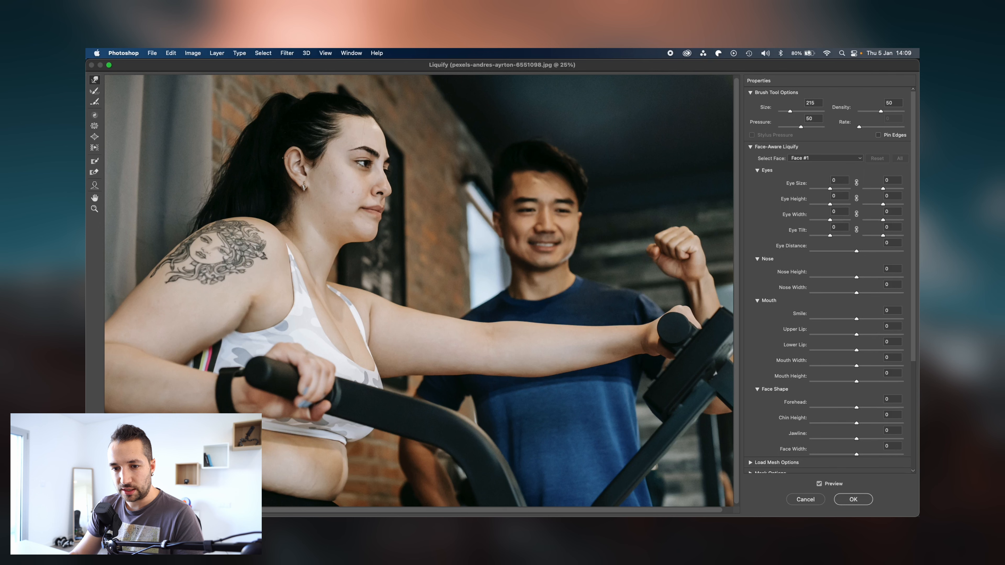
- Refine the near arm's outer contour from the tattooed shoulder down to the elbow with small warp strokes
{"action": "key", "text": "super+plus"}
{"action": "left_click_drag", "start_coordinate": [207, 319], "coordinate": [274, 354]}
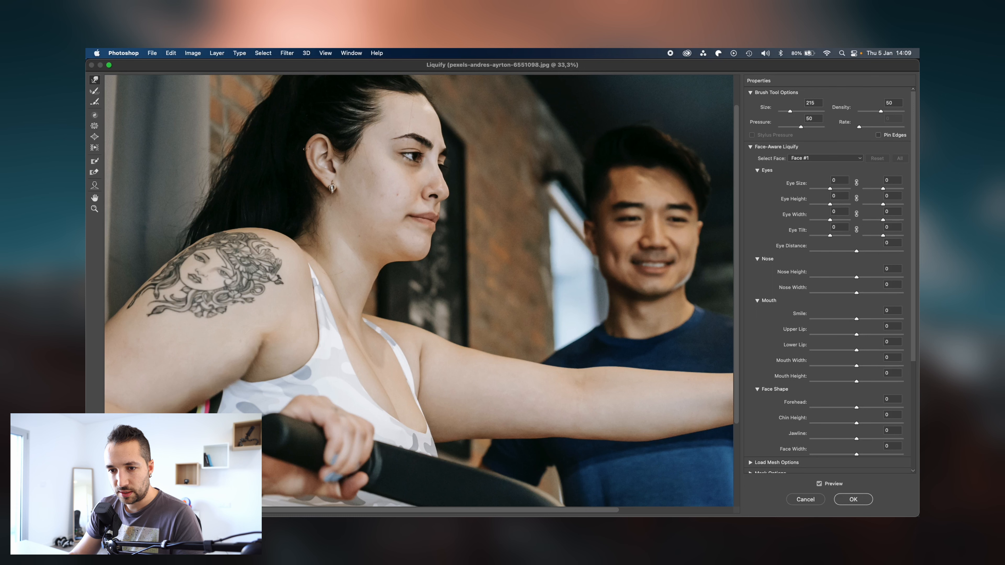
{"action": "left_click_drag", "start_coordinate": [231, 429], "coordinate": [282, 386]}
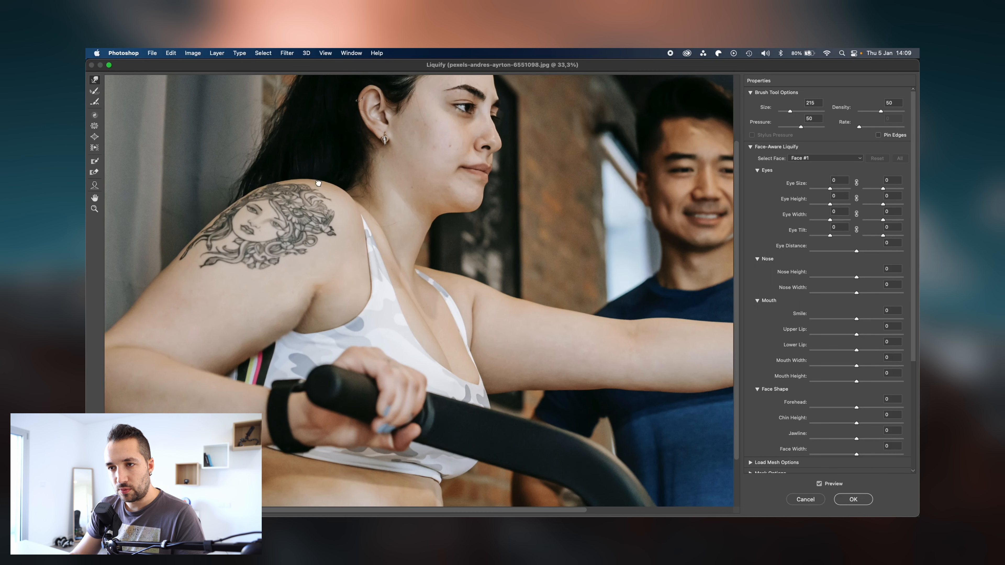
{"action": "left_click_drag", "start_coordinate": [318, 183], "coordinate": [320, 206]}
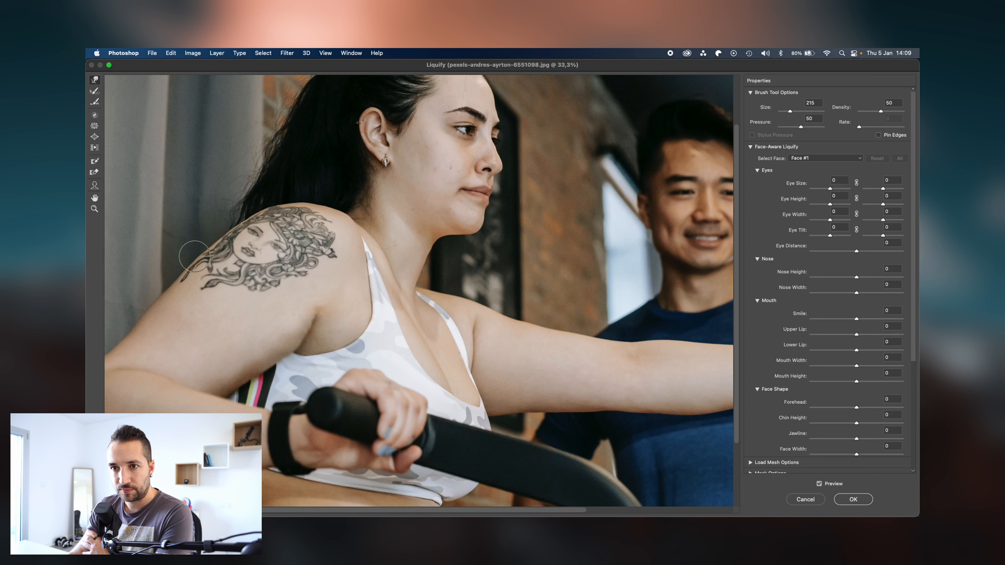
{"action": "left_click_drag", "start_coordinate": [107, 358], "coordinate": [111, 363]}
- Set the brush size to 722 and push the contours of the near arm and the outstretched arm inward
{"action": "key", "text": "super+space"}
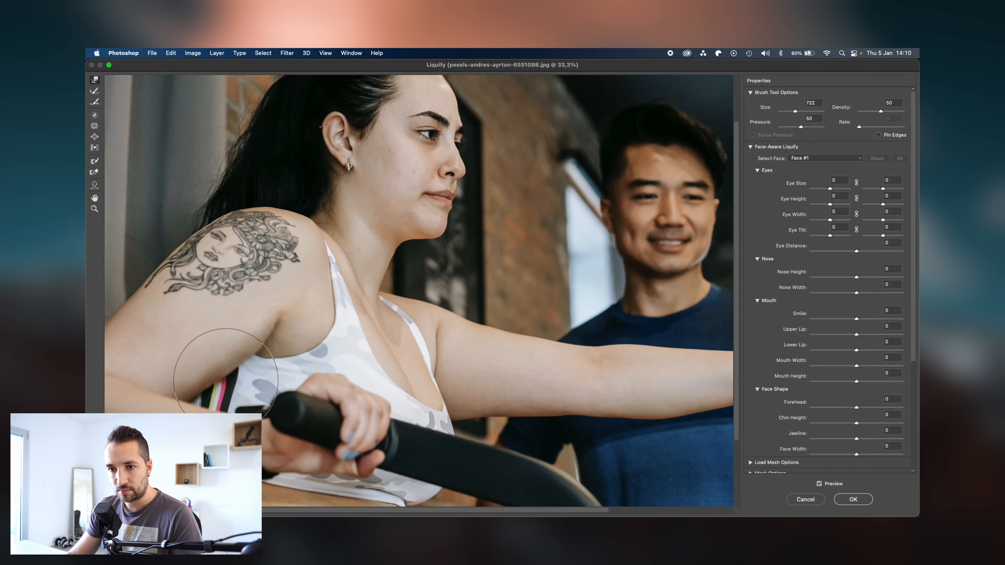
{"action": "mouse_move", "coordinate": [225, 367]}
{"action": "left_mouse_down"}
{"action": "mouse_move", "coordinate": [196, 356]}
{"action": "mouse_move", "coordinate": [172, 351]}
{"action": "left_mouse_up"}
{"action": "left_click_drag", "start_coordinate": [483, 306], "coordinate": [382, 259]}
{"action": "mouse_move", "coordinate": [390, 369]}
{"action": "left_mouse_down"}
{"action": "mouse_move", "coordinate": [382, 358]}
{"action": "mouse_move", "coordinate": [359, 358]}
{"action": "mouse_move", "coordinate": [355, 343]}
{"action": "left_mouse_up"}
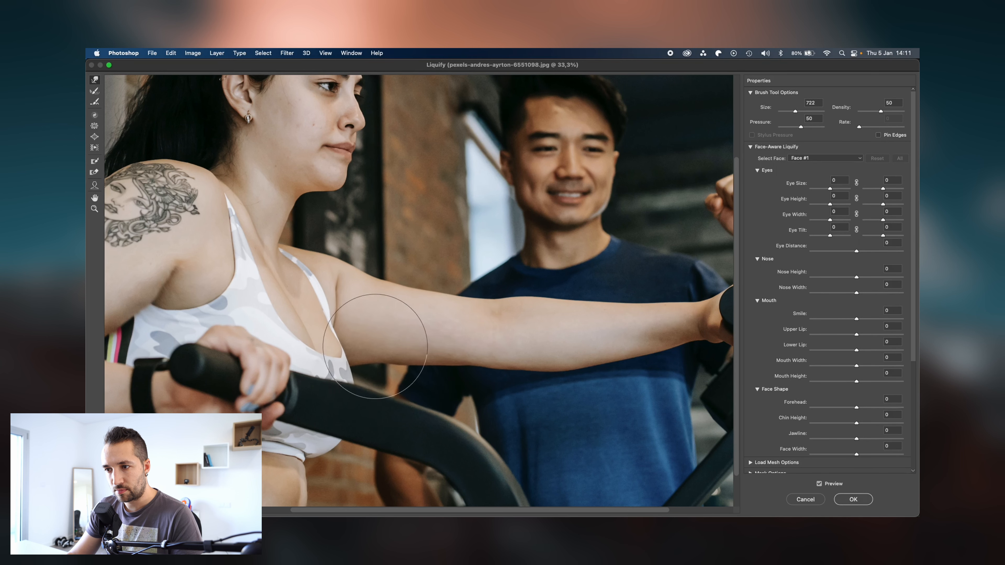
- Push the woman's lower belly and waistline further inward with the large Forward Warp brush
{"action": "scroll", "coordinate": [387, 337], "scroll_direction": "right", "scroll_amount": 5}
{"action": "scroll", "coordinate": [456, 362], "scroll_direction": "left", "scroll_amount": 10}
{"action": "scroll", "coordinate": [456, 362], "scroll_direction": "down", "scroll_amount": 2}
{"action": "left_click_drag", "start_coordinate": [430, 465], "coordinate": [410, 458]}
{"action": "scroll", "coordinate": [354, 467], "scroll_direction": "left", "scroll_amount": 1}
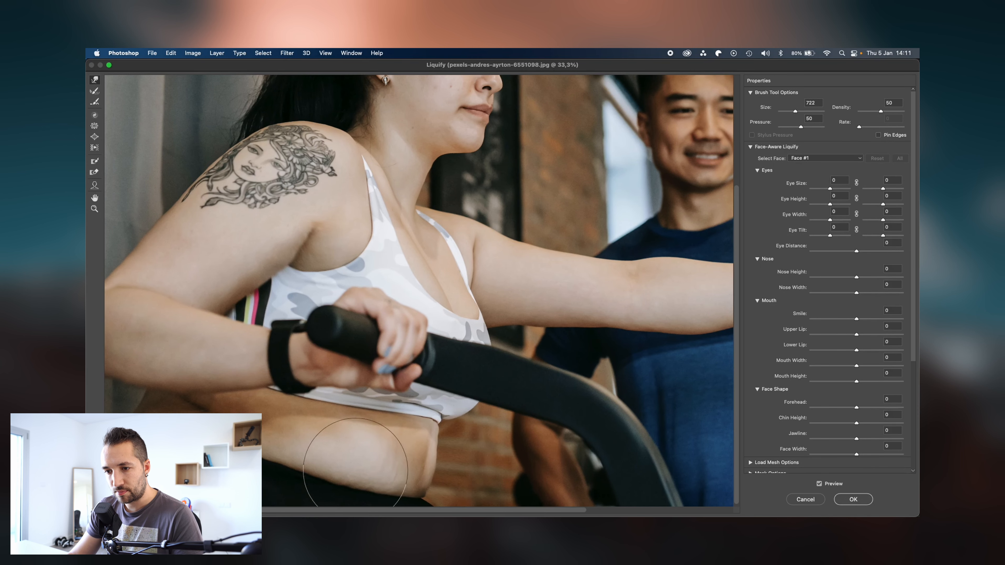
{"action": "left_click_drag", "start_coordinate": [355, 481], "coordinate": [375, 470]}
{"action": "scroll", "coordinate": [245, 368], "scroll_direction": "up", "scroll_amount": 3}
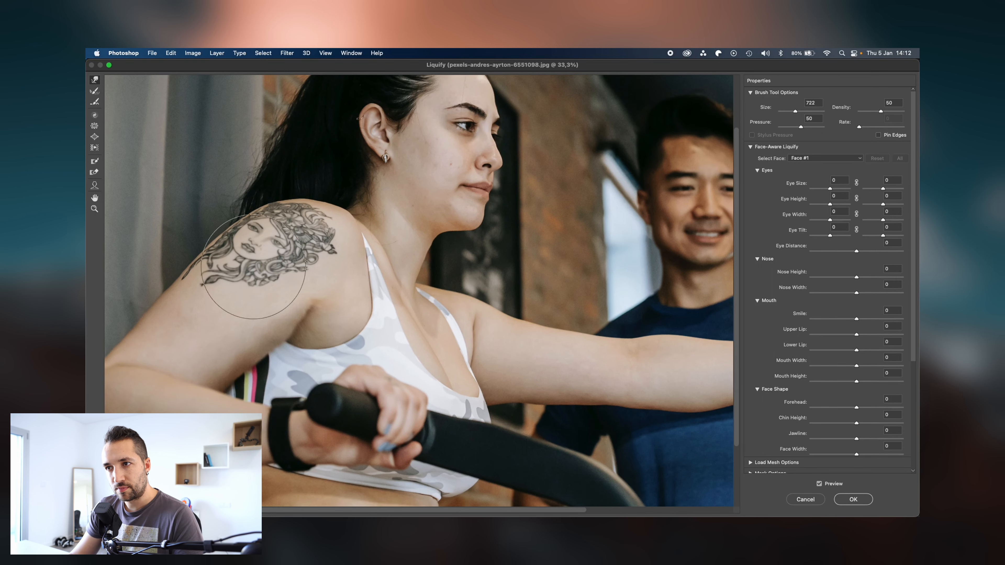
- Check the whole reshaped figure against the original and apply the Liquify filter
{"action": "left_click", "coordinate": [833, 485]}
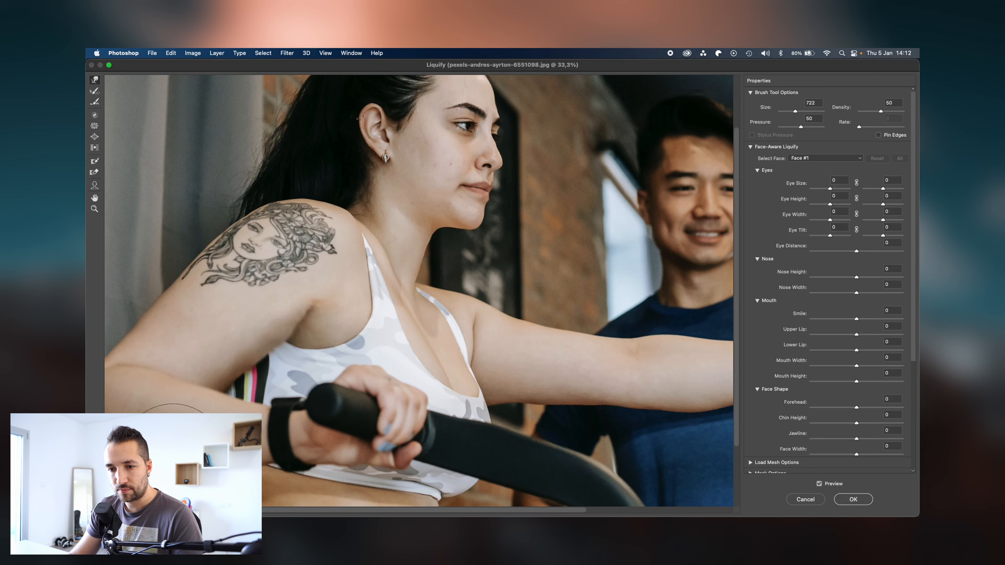
{"action": "key", "text": "super+minus"}
{"action": "key", "text": "super+minus"}
{"action": "key", "text": "super+minus"}
{"action": "left_click", "coordinate": [835, 485]}
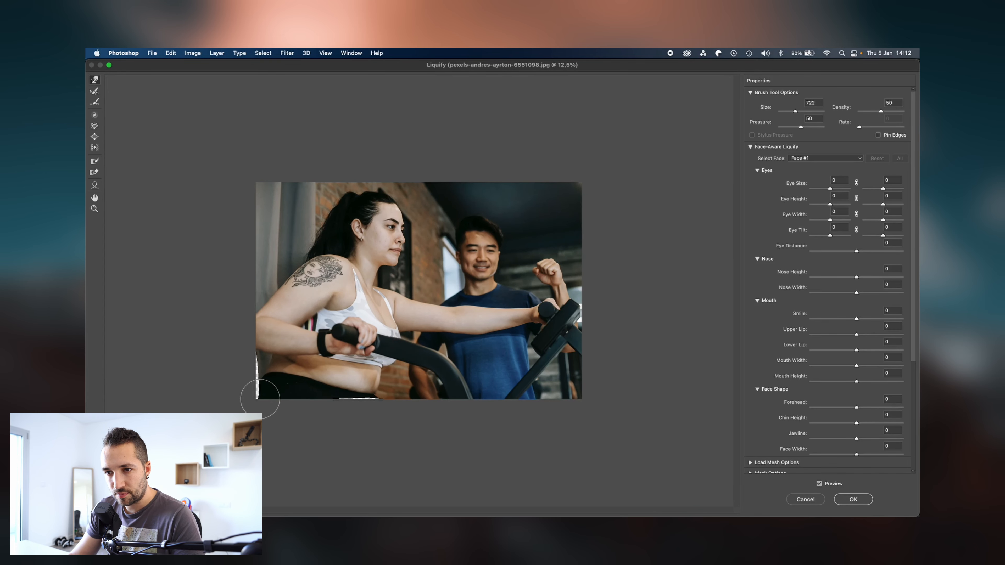
{"action": "key", "text": "Return"}
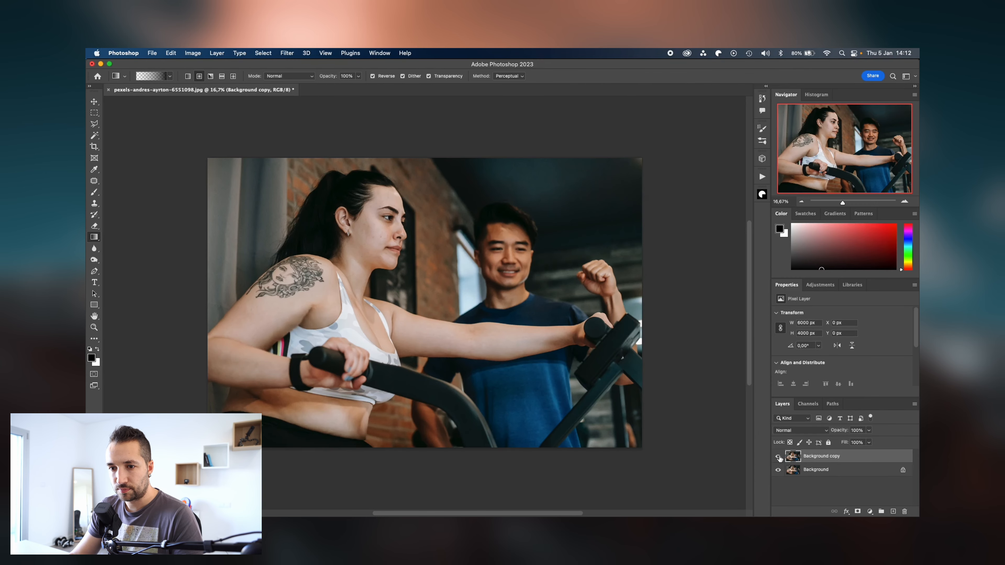
- Clone the grey backdrop over the smeared photo edge below the near forearm, hiding the Background layer to expose the transparent gap
{"action": "scroll", "coordinate": [215, 396], "scroll_direction": "up", "scroll_amount": 5}
{"action": "key", "text": "s"}
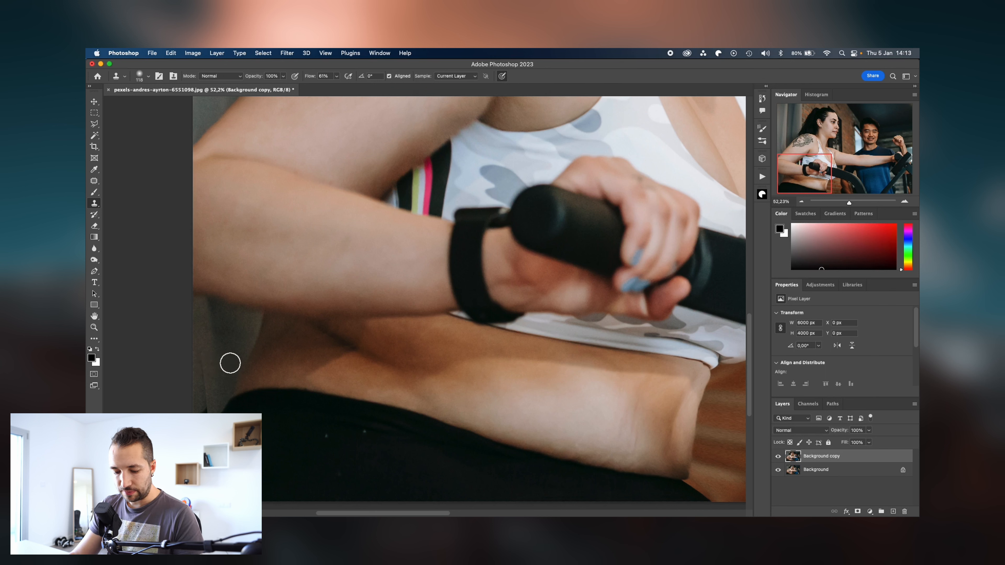
{"action": "left_click", "coordinate": [196, 359]}
{"action": "left_click", "coordinate": [202, 392]}
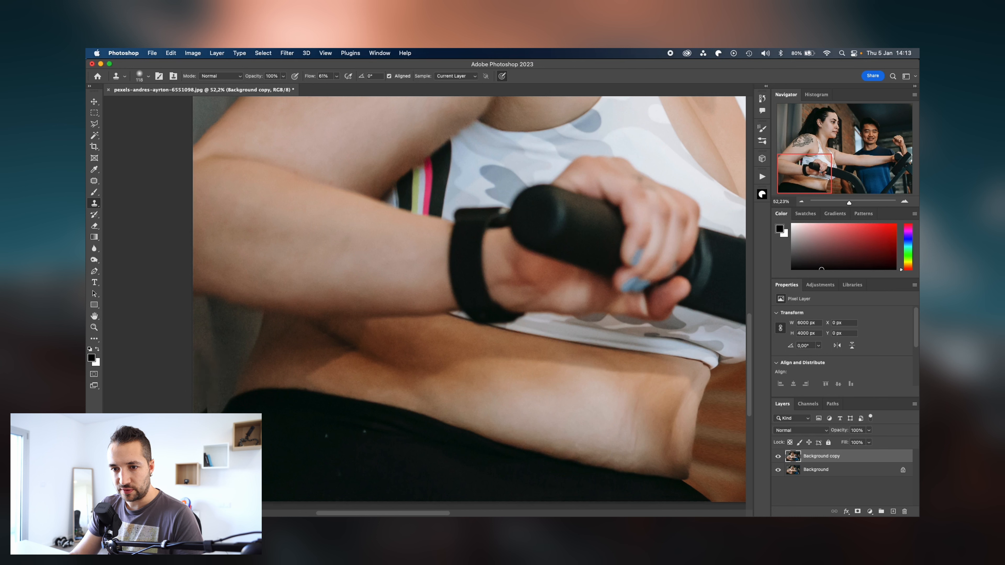
{"action": "left_click", "coordinate": [206, 386], "text": "alt"}
{"action": "mouse_move", "coordinate": [204, 392]}
{"action": "left_mouse_down"}
{"action": "mouse_move", "coordinate": [195, 407]}
{"action": "mouse_move", "coordinate": [208, 400]}
{"action": "left_mouse_up"}
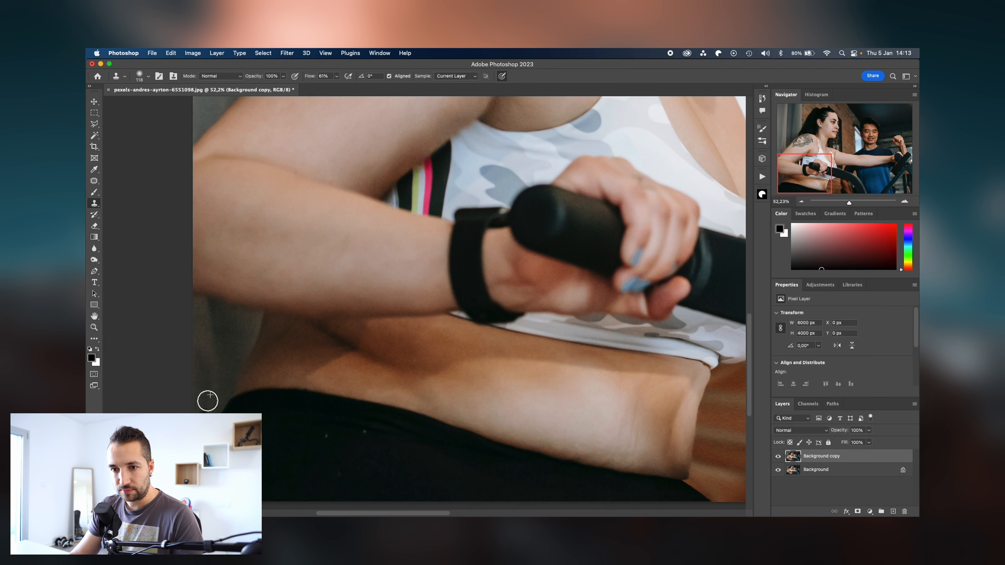
{"action": "left_click", "coordinate": [778, 471]}
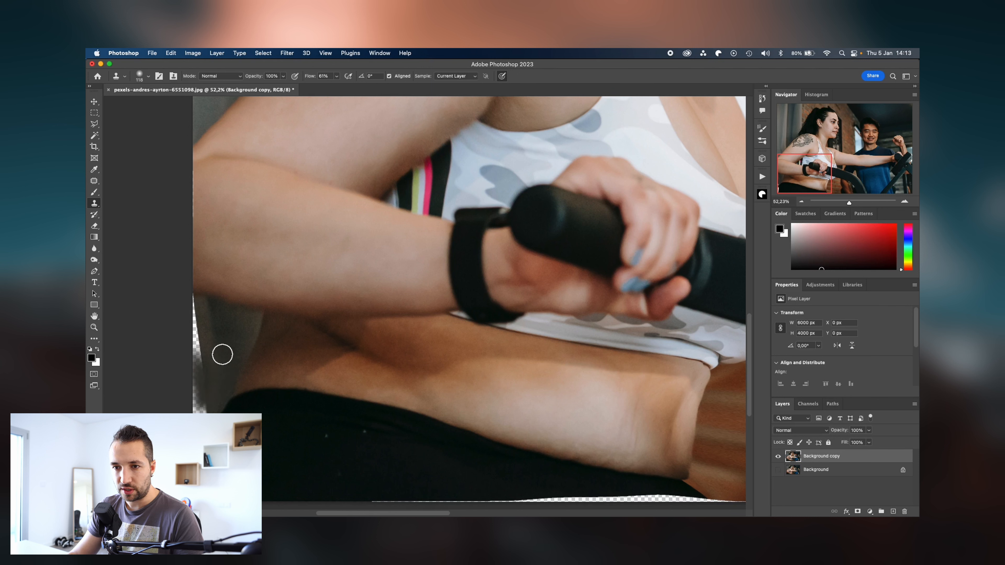
{"action": "mouse_move", "coordinate": [216, 397]}
{"action": "left_mouse_down"}
{"action": "mouse_move", "coordinate": [199, 403]}
{"action": "mouse_move", "coordinate": [191, 413]}
{"action": "mouse_move", "coordinate": [204, 378]}
{"action": "mouse_move", "coordinate": [196, 399]}
{"action": "left_mouse_up"}
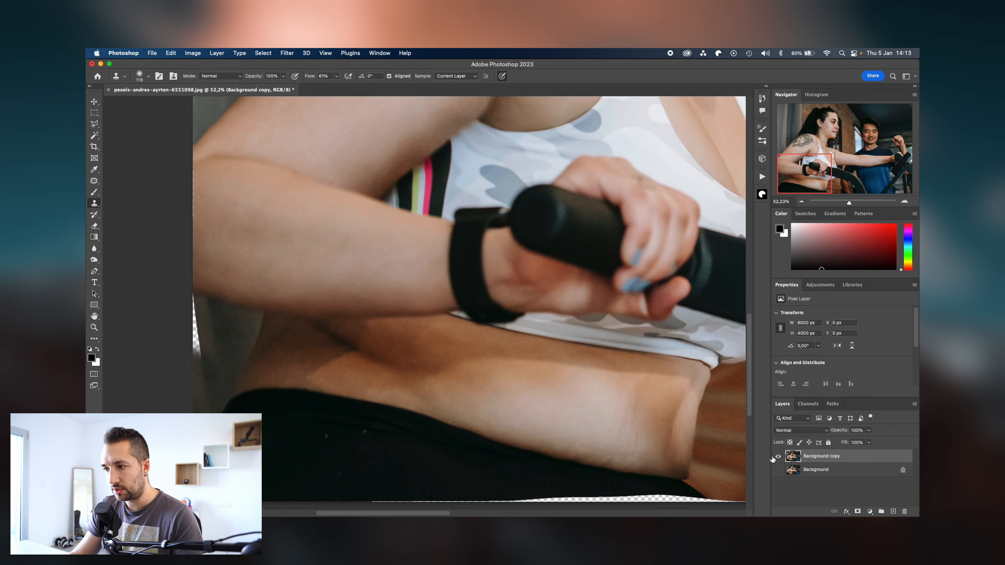
- Show the Background layer again to cover the transparent gaps along the photo's edges, checking the edge below the waist
{"action": "left_click", "coordinate": [778, 469]}
{"action": "left_click_drag", "start_coordinate": [600, 440], "coordinate": [346, 325]}
{"action": "left_click", "coordinate": [778, 470]}
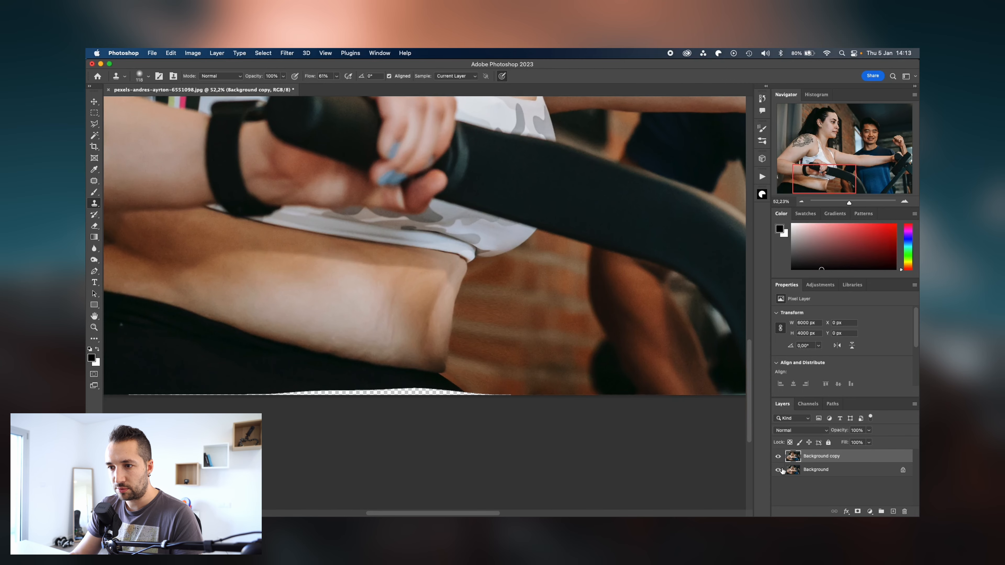
{"action": "left_click", "coordinate": [778, 470]}
- Inspect the arms, tattooed shoulder, face, hand and waist of the reshaped figure for leftover distortions
{"action": "left_click_drag", "start_coordinate": [512, 361], "coordinate": [400, 359]}
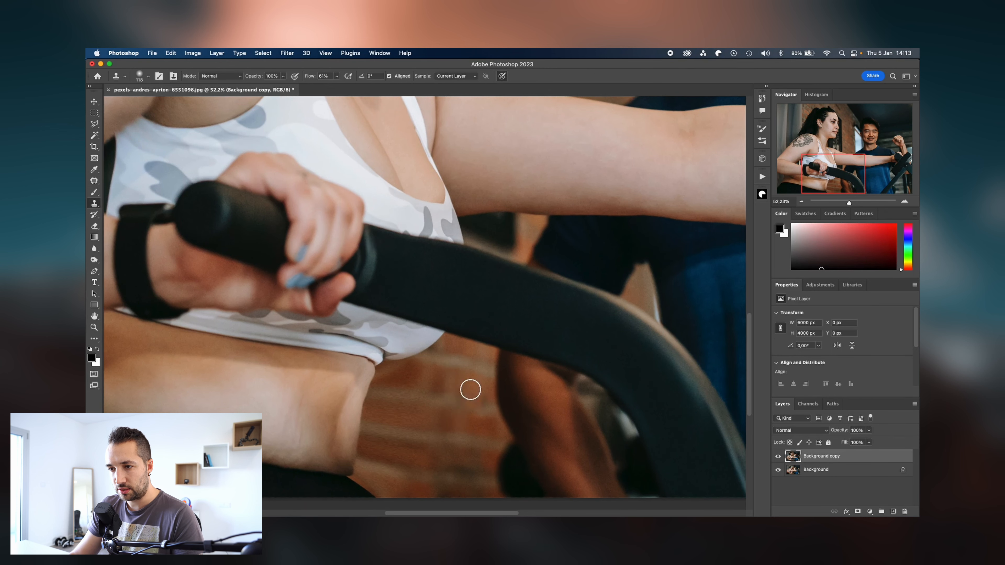
{"action": "left_click_drag", "start_coordinate": [351, 301], "coordinate": [398, 339]}
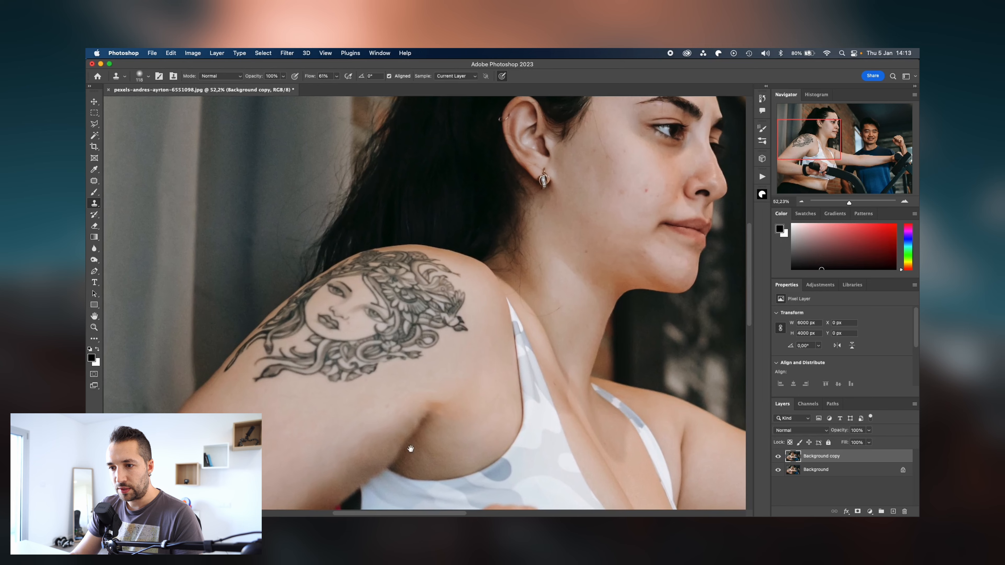
{"action": "left_click_drag", "start_coordinate": [398, 433], "coordinate": [426, 279]}
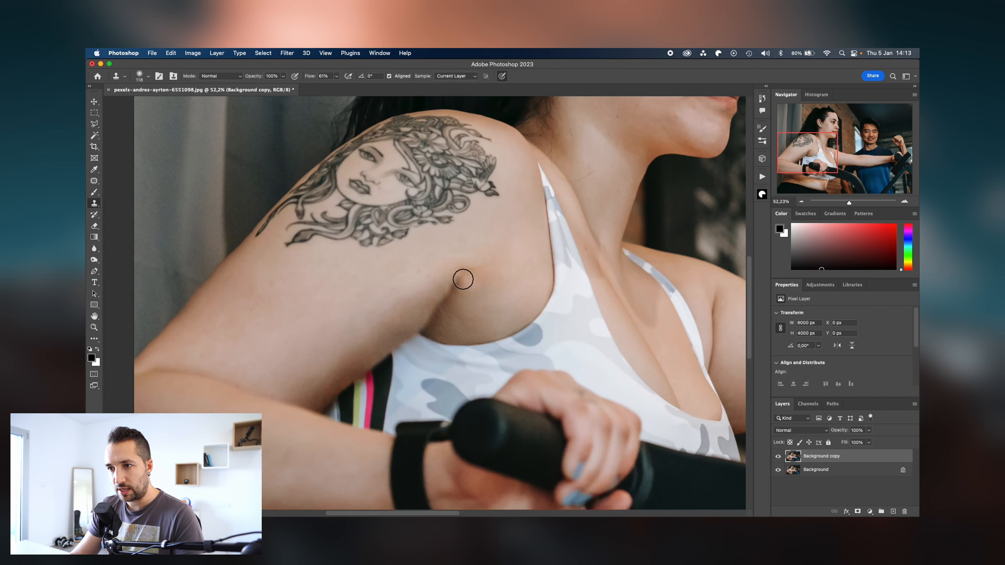
{"action": "left_click_drag", "start_coordinate": [506, 368], "coordinate": [477, 455]}
{"action": "left_click_drag", "start_coordinate": [430, 183], "coordinate": [212, 304]}
{"action": "left_click_drag", "start_coordinate": [398, 242], "coordinate": [285, 354]}
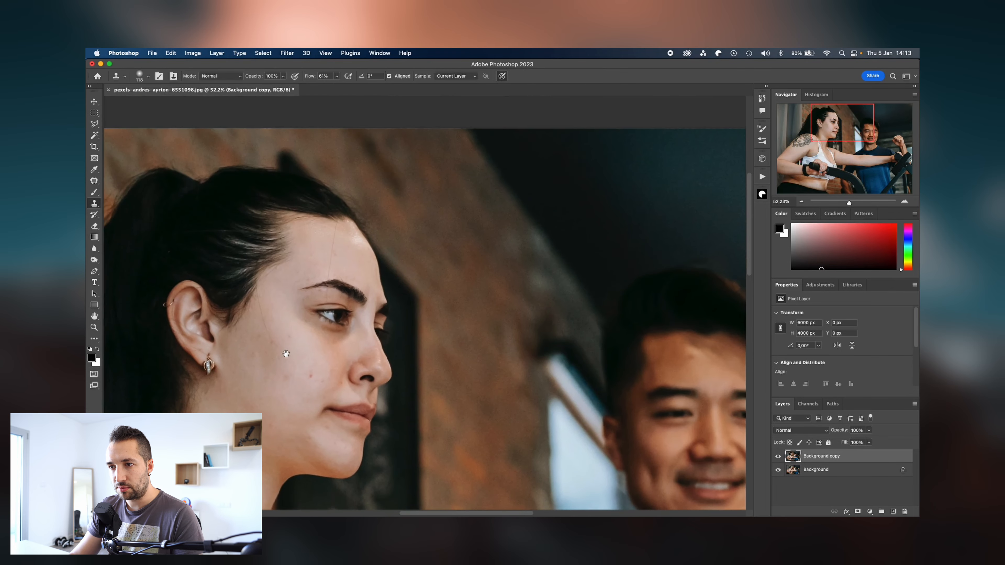
{"action": "left_click_drag", "start_coordinate": [446, 349], "coordinate": [323, 197]}
{"action": "left_click_drag", "start_coordinate": [415, 352], "coordinate": [421, 217]}
{"action": "left_click_drag", "start_coordinate": [385, 332], "coordinate": [400, 227]}
{"action": "mouse_move", "coordinate": [374, 314]}
{"action": "left_mouse_down"}
{"action": "mouse_move", "coordinate": [415, 287]}
{"action": "mouse_move", "coordinate": [459, 337]}
{"action": "mouse_move", "coordinate": [509, 329]}
{"action": "left_mouse_up"}
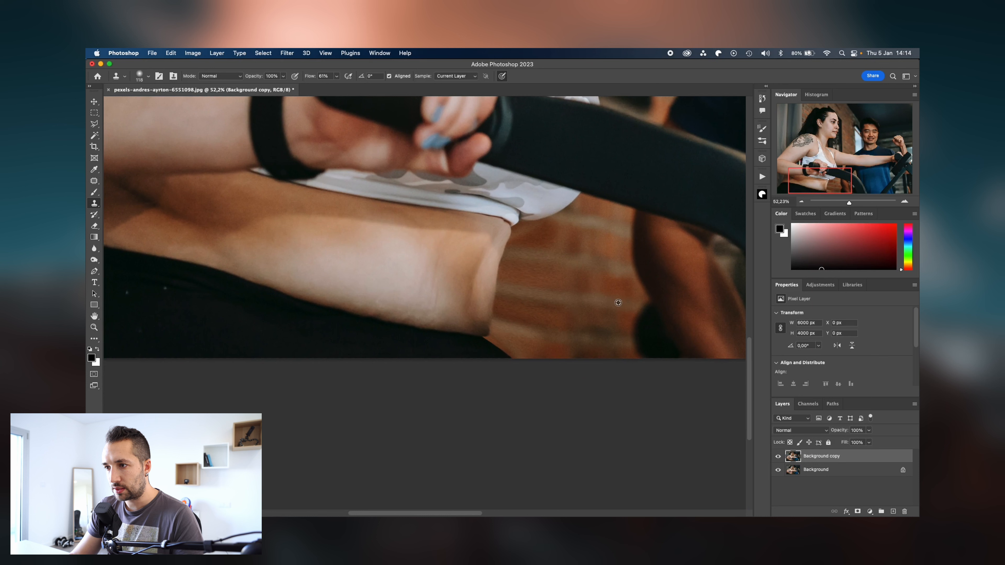
- Clone clean brick texture over the smeared wall beside the woman's waist, down to the photo's lower edge
{"action": "mouse_move", "coordinate": [543, 285]}
{"action": "left_mouse_down"}
{"action": "mouse_move", "coordinate": [547, 332]}
{"action": "mouse_move", "coordinate": [524, 330]}
{"action": "mouse_move", "coordinate": [515, 312]}
{"action": "mouse_move", "coordinate": [547, 232]}
{"action": "mouse_move", "coordinate": [518, 245]}
{"action": "mouse_move", "coordinate": [509, 274]}
{"action": "mouse_move", "coordinate": [524, 269]}
{"action": "mouse_move", "coordinate": [500, 323]}
{"action": "mouse_move", "coordinate": [525, 352]}
{"action": "mouse_move", "coordinate": [525, 314]}
{"action": "mouse_move", "coordinate": [534, 317]}
{"action": "mouse_move", "coordinate": [527, 329]}
{"action": "mouse_move", "coordinate": [540, 289]}
{"action": "mouse_move", "coordinate": [525, 238]}
{"action": "left_mouse_up"}
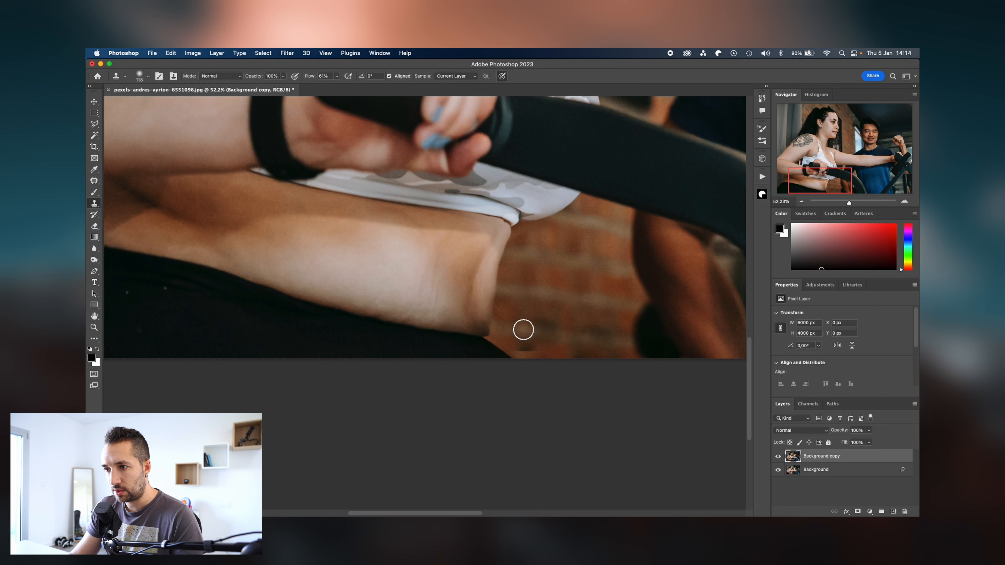
{"action": "mouse_move", "coordinate": [522, 339]}
{"action": "left_mouse_down"}
{"action": "mouse_move", "coordinate": [529, 359]}
{"action": "mouse_move", "coordinate": [545, 357]}
{"action": "left_mouse_up"}
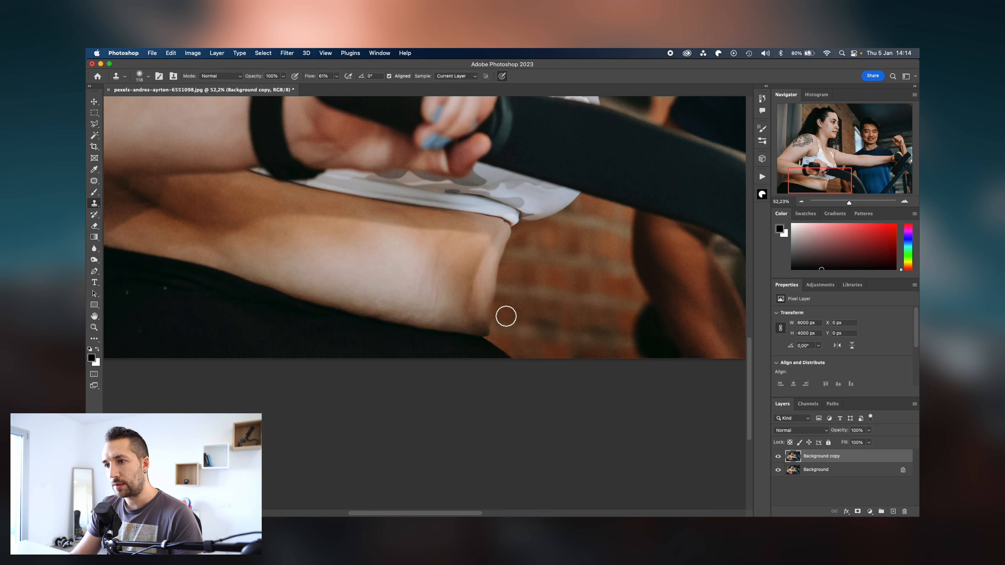
- Outline the dark skin fold on the belly below the near forearm with the Polygonal Lasso
{"action": "mouse_move", "coordinate": [552, 269]}
{"action": "left_mouse_down"}
{"action": "mouse_move", "coordinate": [432, 386]}
{"action": "mouse_move", "coordinate": [420, 285]}
{"action": "left_mouse_up"}
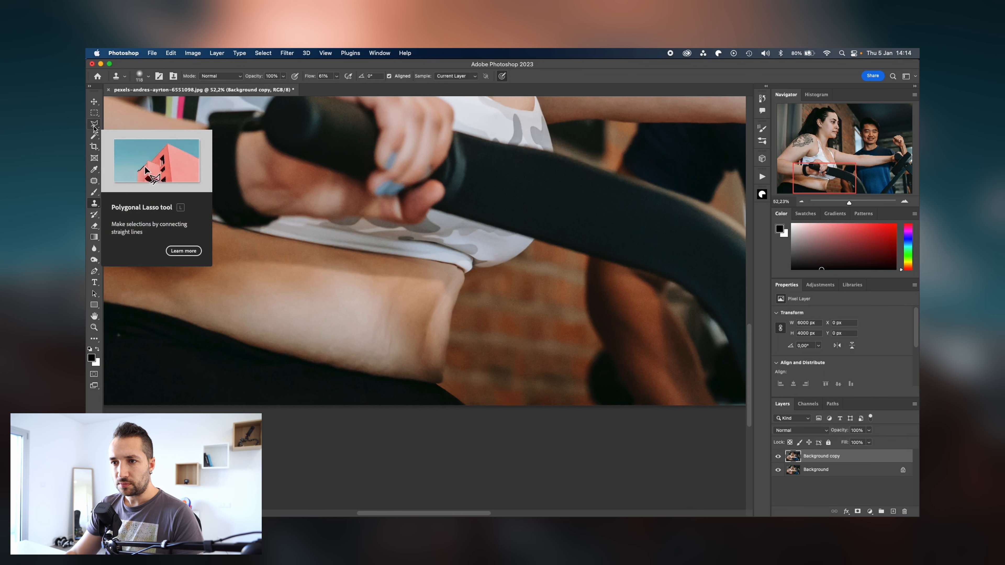
{"action": "left_click_drag", "start_coordinate": [253, 284], "coordinate": [398, 322]}
{"action": "left_click_drag", "start_coordinate": [208, 276], "coordinate": [272, 285]}
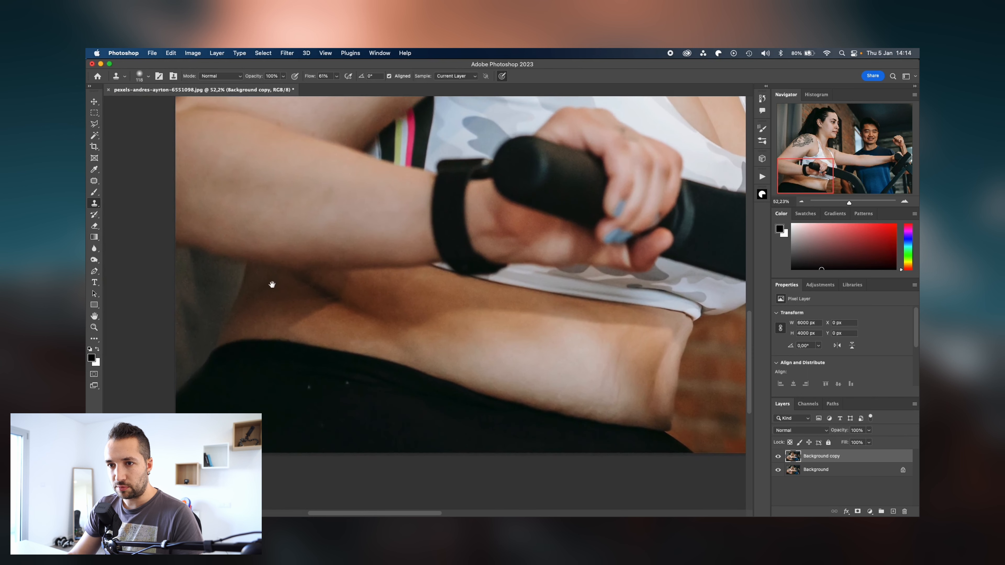
{"action": "left_click", "coordinate": [95, 125]}
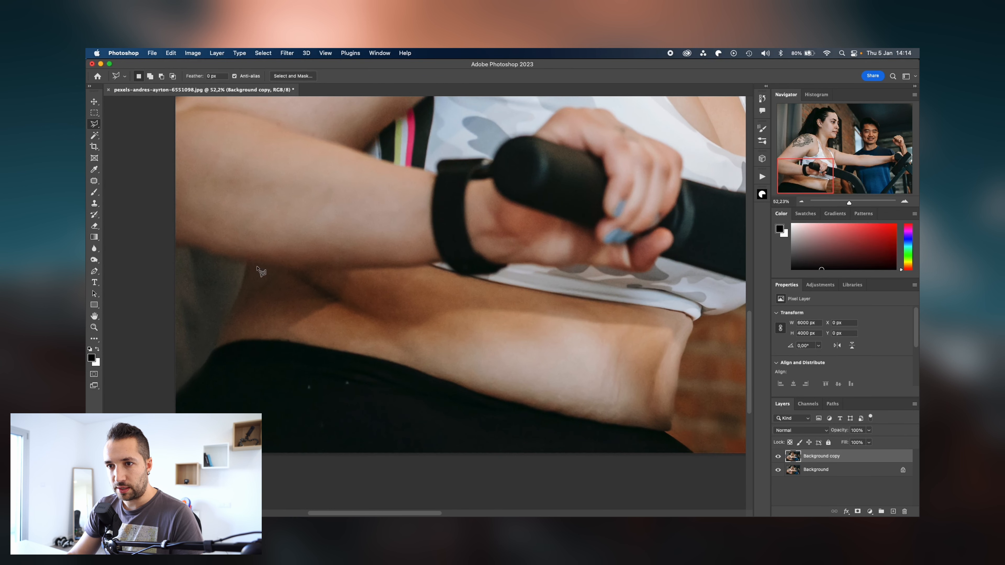
{"action": "left_click", "coordinate": [322, 271]}
{"action": "left_click", "coordinate": [431, 349]}
{"action": "left_click", "coordinate": [343, 346]}
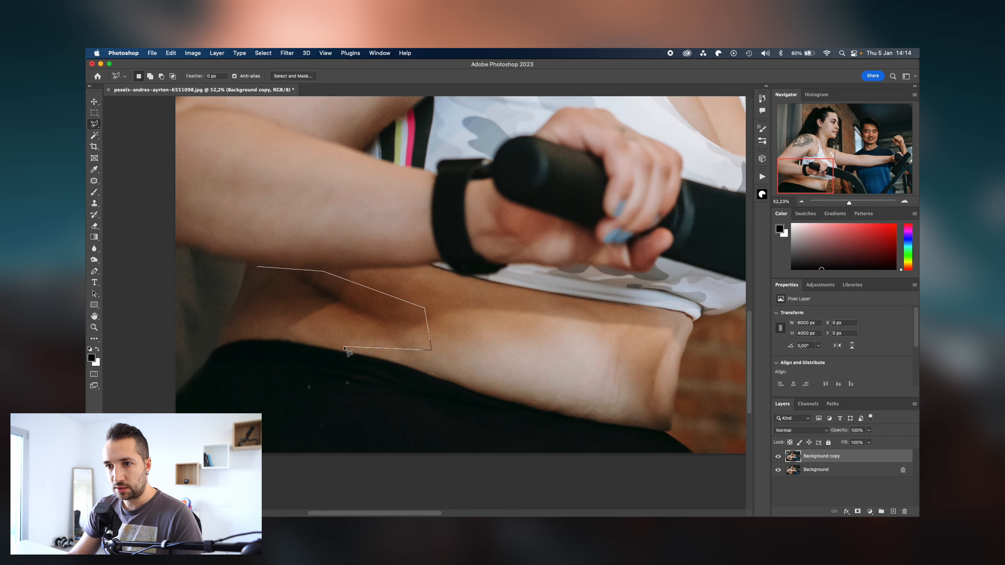
{"action": "left_click", "coordinate": [257, 268]}
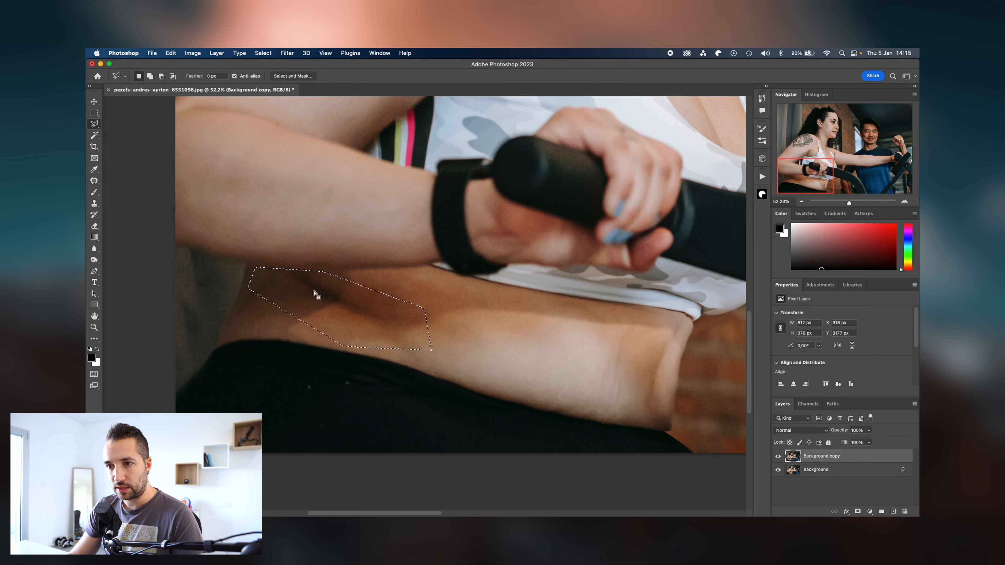
- Try filling the selected belly fold with a Content-Aware fill in Normal mode at 100% opacity
{"action": "key", "text": "s"}
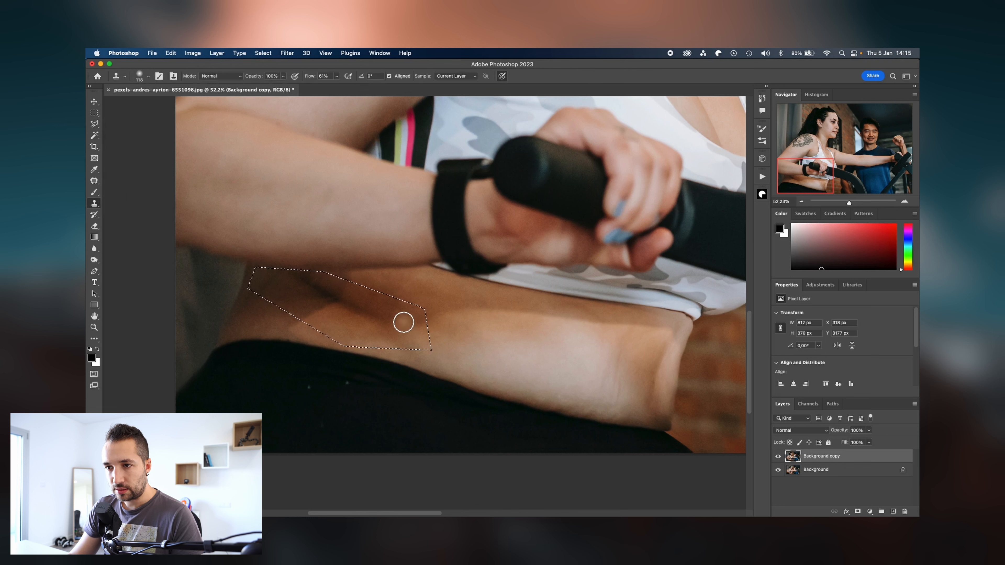
{"action": "key", "text": "i"}
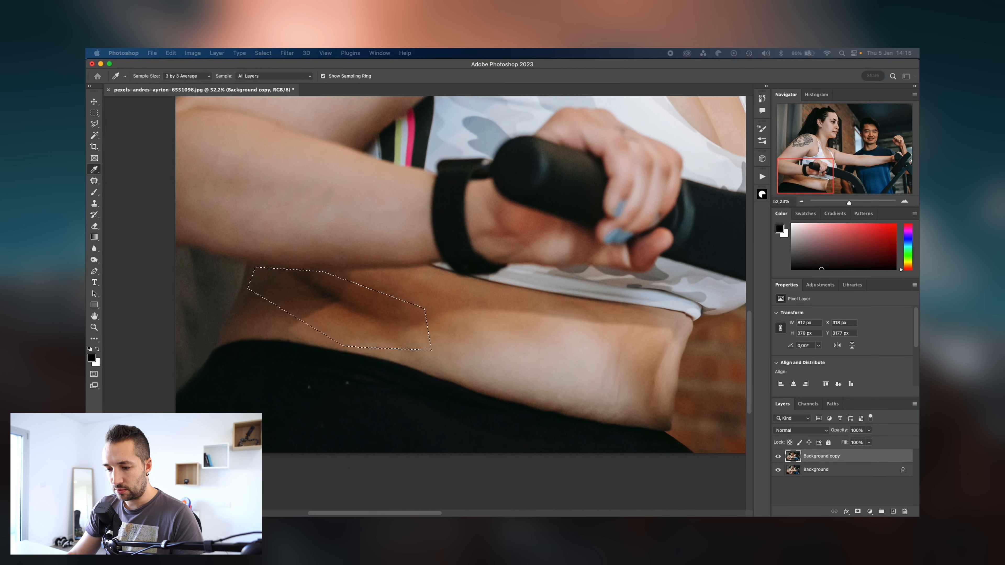
{"action": "key", "text": "shift+BackSpace"}
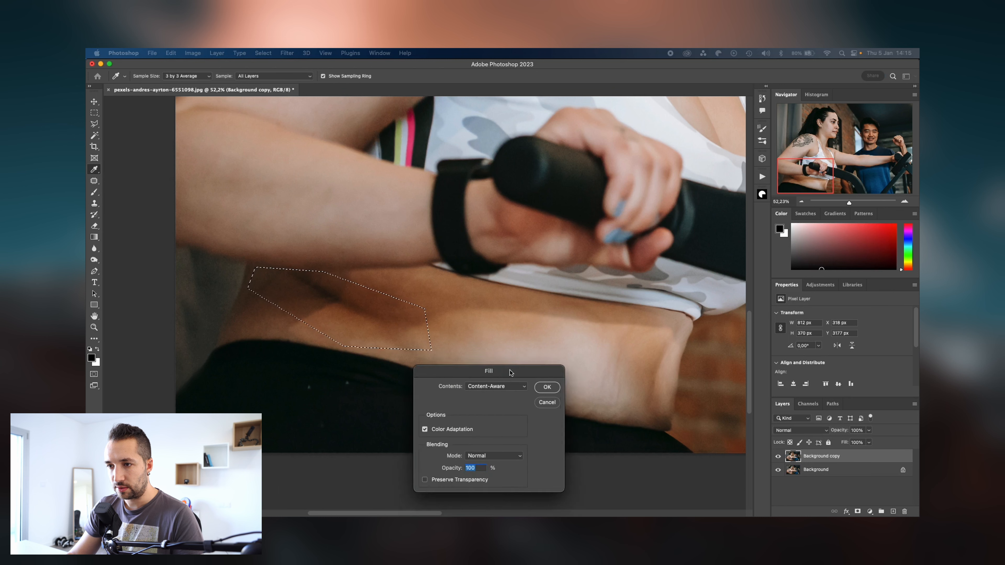
{"action": "left_click", "coordinate": [600, 288]}
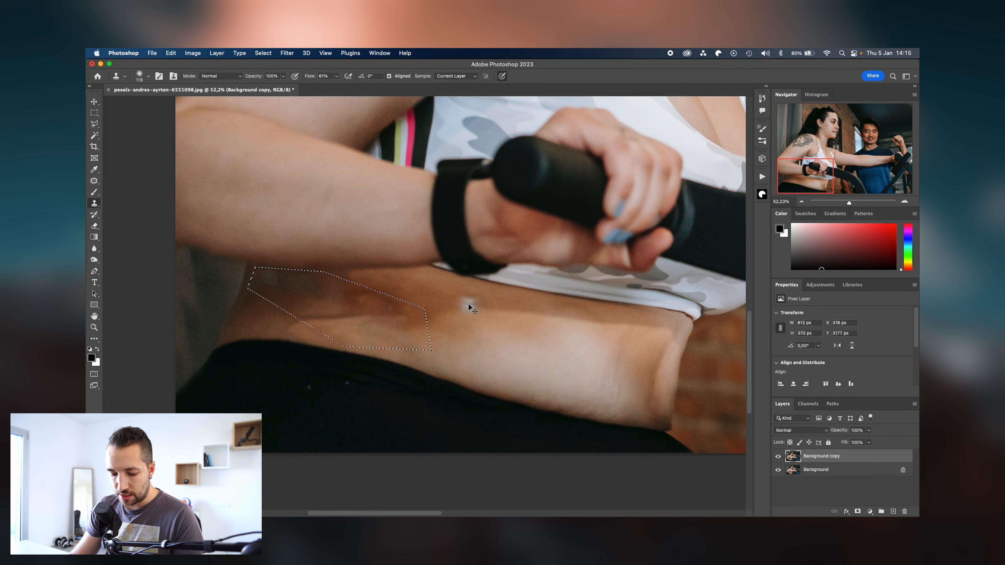
- Start Content-Aware Fill on the fold selection and exclude the forearm and wrist area from sampling with a size 220 brush
{"action": "left_click", "coordinate": [170, 55]}
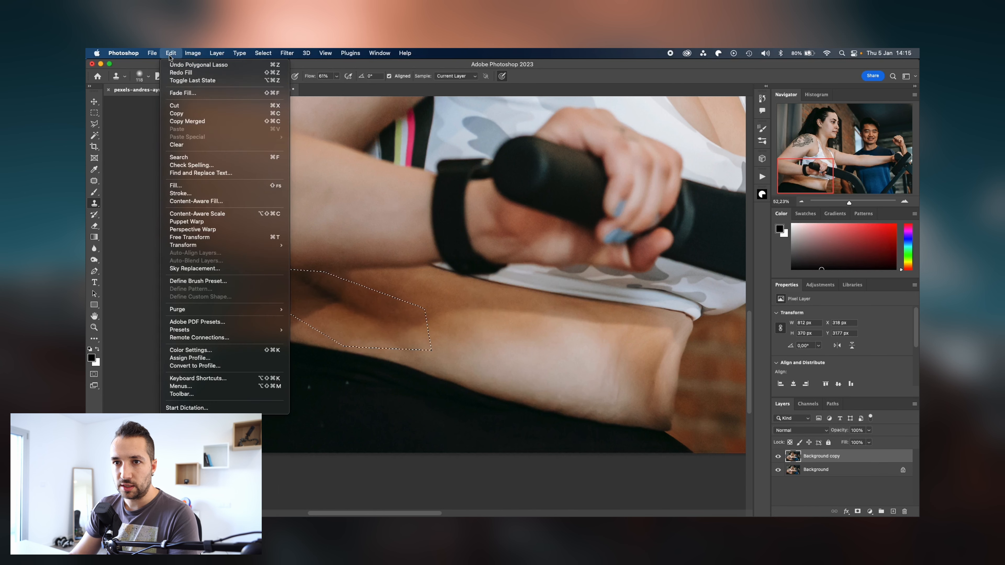
{"action": "left_click", "coordinate": [197, 202]}
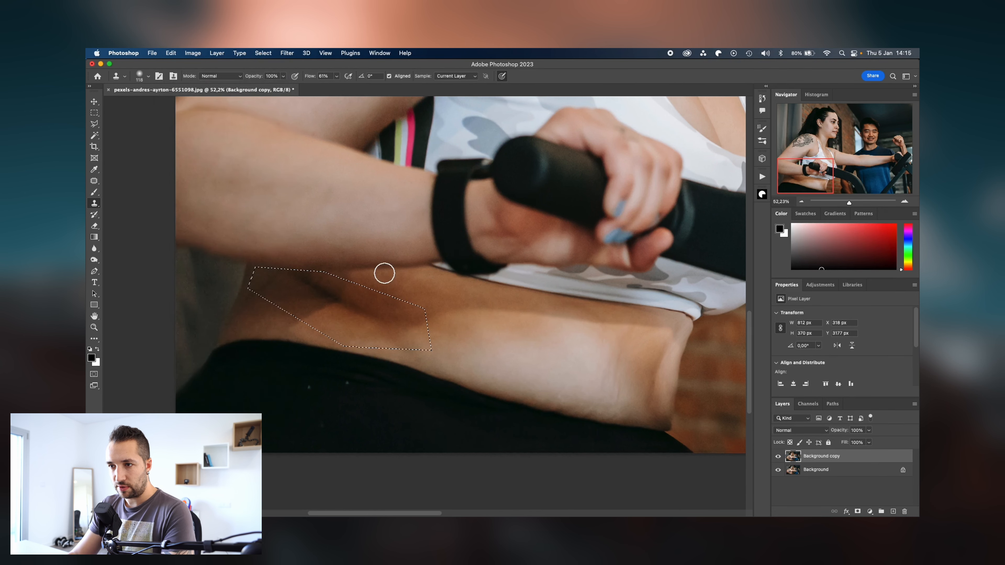
{"action": "mouse_move", "coordinate": [469, 245]}
{"action": "left_mouse_down"}
{"action": "mouse_move", "coordinate": [469, 213]}
{"action": "mouse_move", "coordinate": [484, 260]}
{"action": "mouse_move", "coordinate": [463, 245]}
{"action": "mouse_move", "coordinate": [541, 241]}
{"action": "mouse_move", "coordinate": [538, 253]}
{"action": "mouse_move", "coordinate": [525, 156]}
{"action": "mouse_move", "coordinate": [489, 214]}
{"action": "mouse_move", "coordinate": [571, 136]}
{"action": "mouse_move", "coordinate": [566, 126]}
{"action": "mouse_move", "coordinate": [609, 250]}
{"action": "left_mouse_up"}
{"action": "mouse_move", "coordinate": [486, 220]}
{"action": "left_mouse_down"}
{"action": "mouse_move", "coordinate": [282, 242]}
{"action": "mouse_move", "coordinate": [212, 285]}
{"action": "mouse_move", "coordinate": [240, 213]}
{"action": "left_mouse_up"}
{"action": "scroll", "coordinate": [476, 256], "scroll_direction": "left", "scroll_amount": 10}
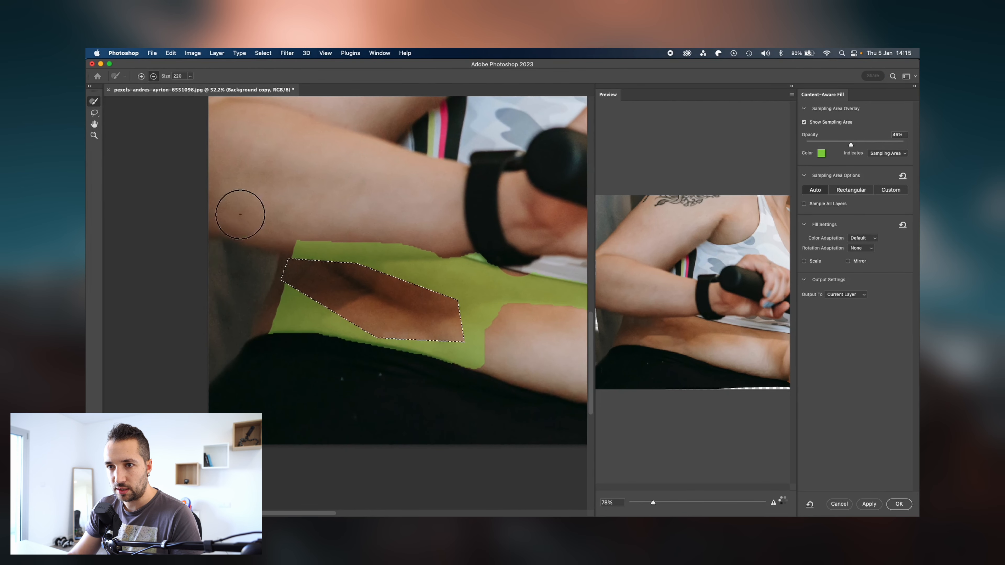
- Add the belly skin around the selection to the sampling area and apply the content-aware fill to the current layer
{"action": "scroll", "coordinate": [293, 301], "scroll_direction": "right", "scroll_amount": 10}
{"action": "left_click", "coordinate": [141, 76]}
{"action": "mouse_move", "coordinate": [336, 299]}
{"action": "left_mouse_down"}
{"action": "mouse_move", "coordinate": [375, 334]}
{"action": "mouse_move", "coordinate": [503, 347]}
{"action": "mouse_move", "coordinate": [486, 390]}
{"action": "mouse_move", "coordinate": [338, 354]}
{"action": "mouse_move", "coordinate": [380, 336]}
{"action": "left_mouse_up"}
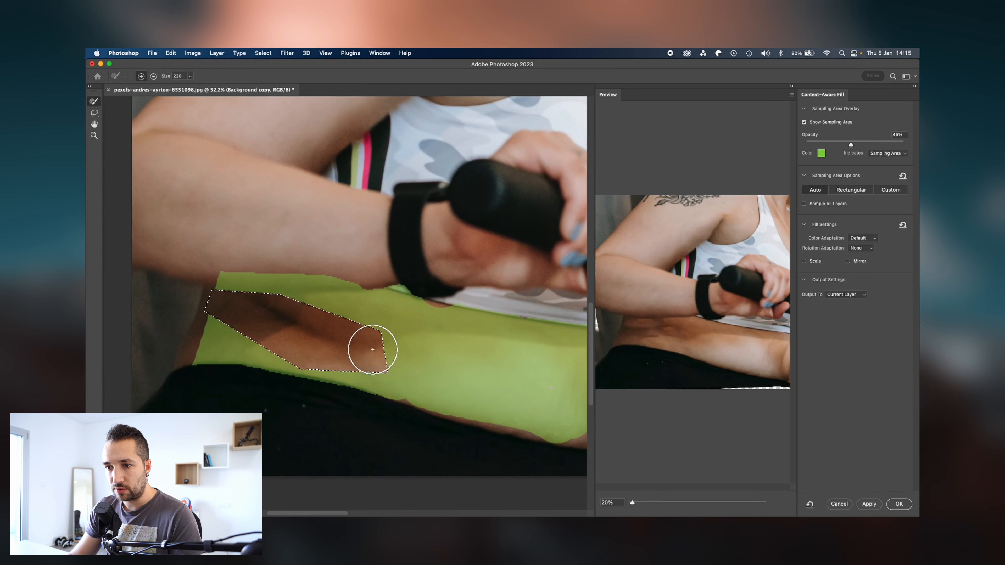
{"action": "left_click_drag", "start_coordinate": [632, 502], "coordinate": [860, 509]}
{"action": "left_click", "coordinate": [870, 506]}
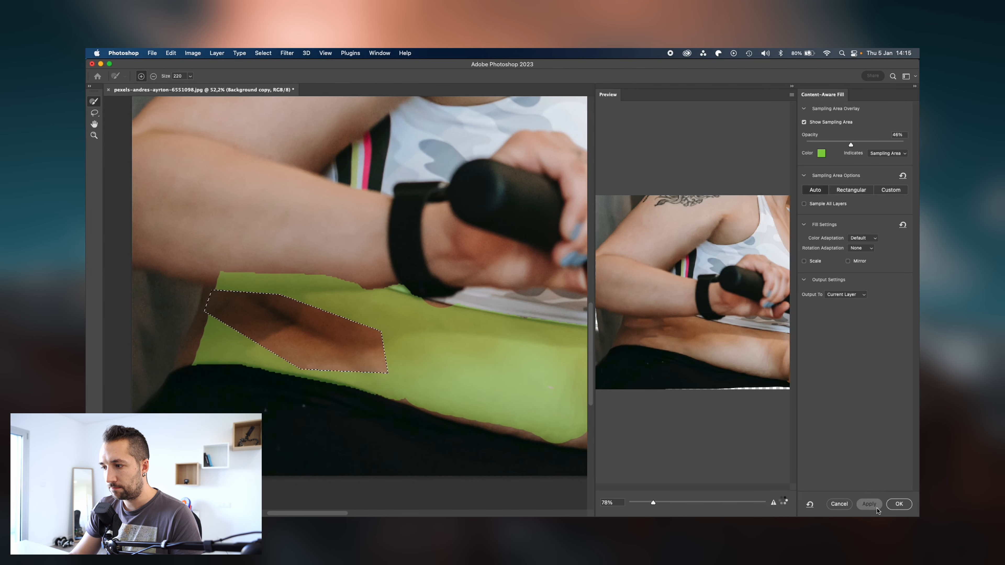
{"action": "left_click", "coordinate": [899, 504]}
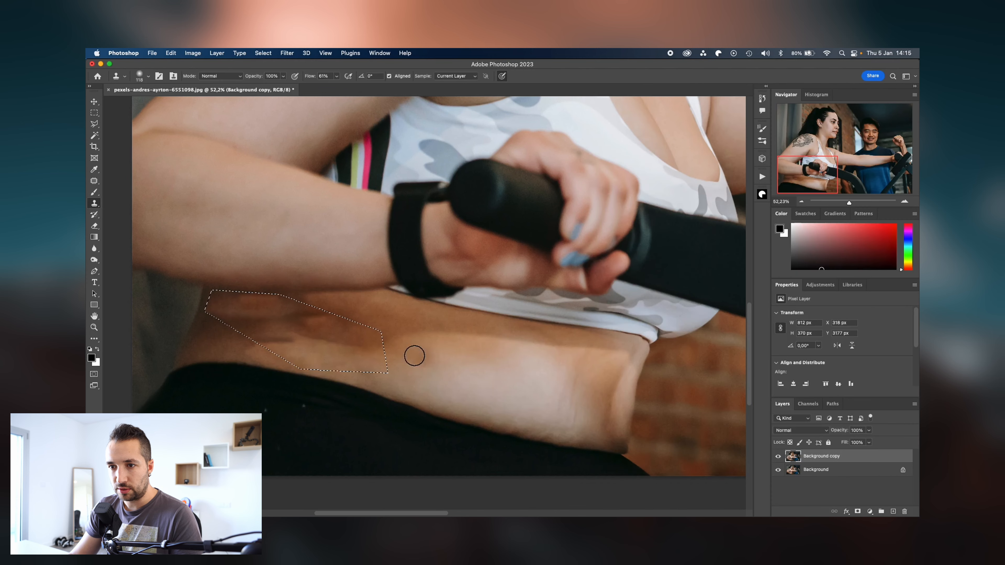
- Clear the selection and clone smooth belly skin over the filled fold with a soft round 185 px Clone Stamp brush
{"action": "left_click", "coordinate": [94, 113]}
{"action": "left_click", "coordinate": [309, 319]}
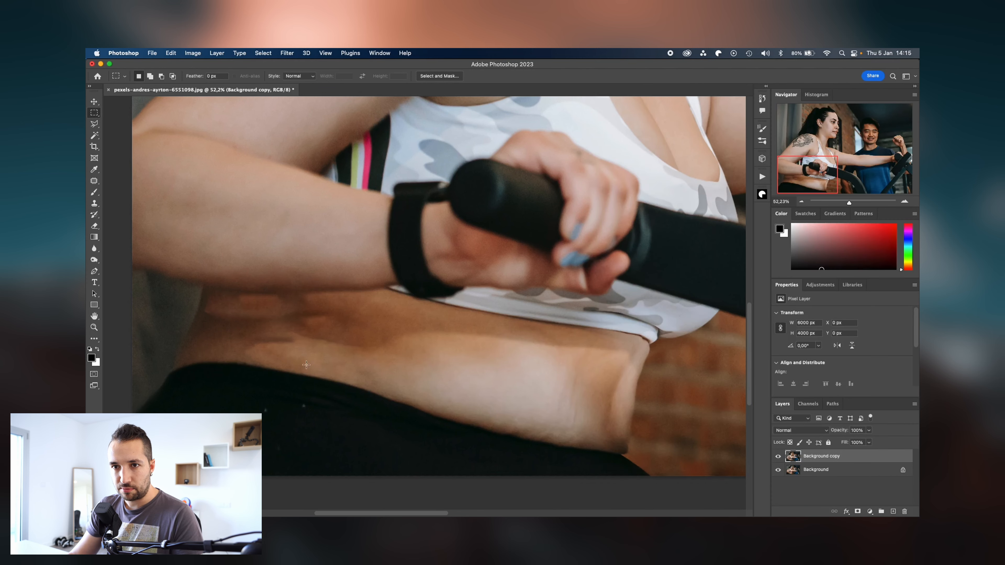
{"action": "key", "text": "s"}
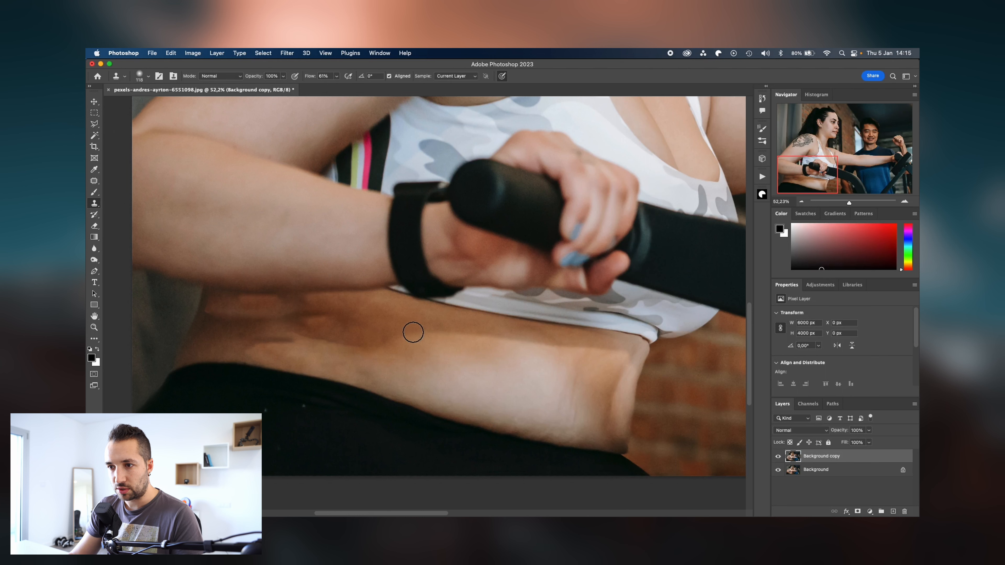
{"action": "right_click", "coordinate": [413, 333]}
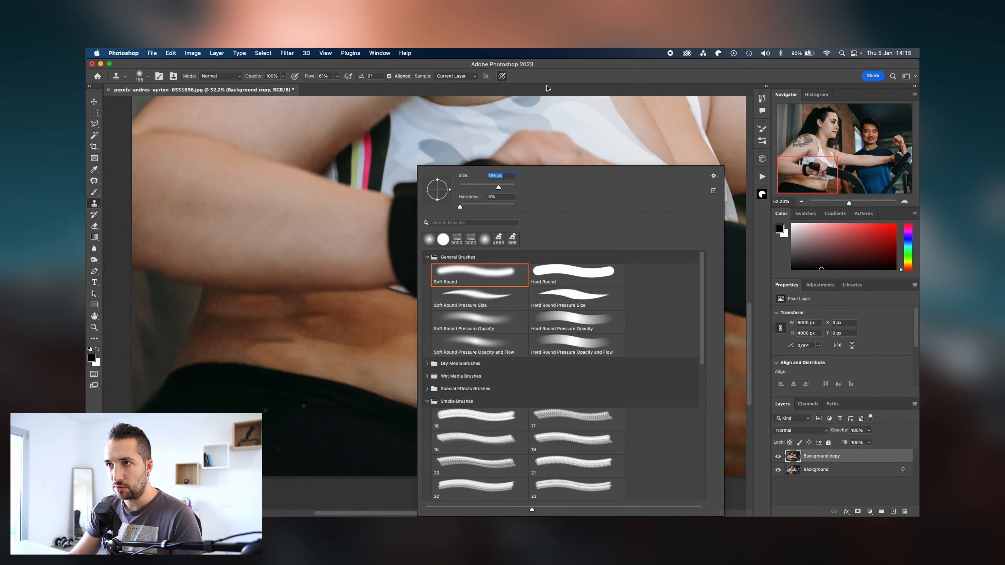
{"action": "key", "text": "Return"}
{"action": "mouse_move", "coordinate": [387, 337]}
{"action": "left_mouse_down"}
{"action": "mouse_move", "coordinate": [358, 343]}
{"action": "mouse_move", "coordinate": [376, 339]}
{"action": "mouse_move", "coordinate": [301, 321]}
{"action": "mouse_move", "coordinate": [337, 319]}
{"action": "mouse_move", "coordinate": [282, 326]}
{"action": "mouse_move", "coordinate": [318, 314]}
{"action": "mouse_move", "coordinate": [266, 315]}
{"action": "mouse_move", "coordinate": [288, 317]}
{"action": "mouse_move", "coordinate": [225, 324]}
{"action": "mouse_move", "coordinate": [304, 334]}
{"action": "mouse_move", "coordinate": [245, 344]}
{"action": "mouse_move", "coordinate": [310, 345]}
{"action": "mouse_move", "coordinate": [240, 350]}
{"action": "mouse_move", "coordinate": [237, 320]}
{"action": "mouse_move", "coordinate": [214, 323]}
{"action": "left_mouse_up"}
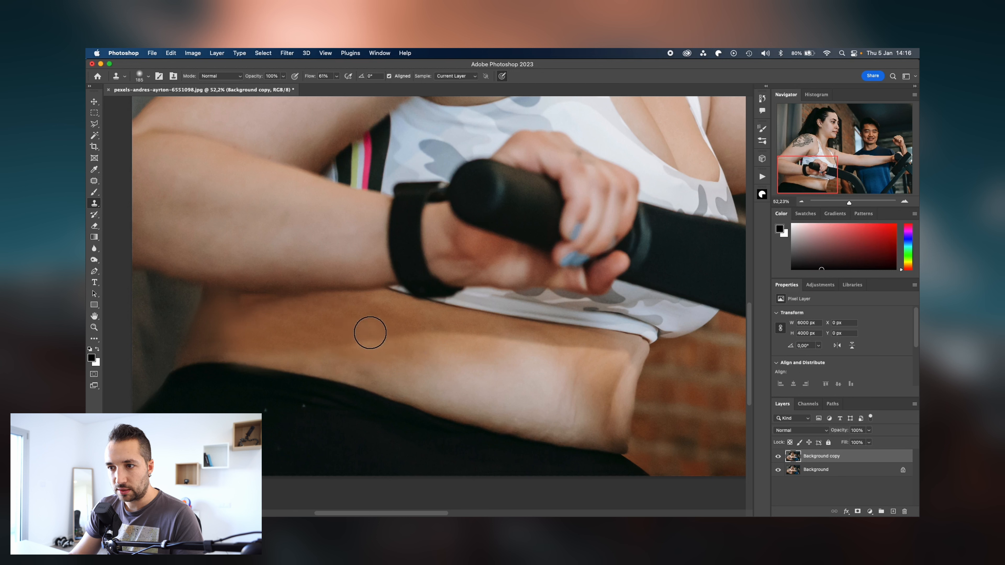
- Try further cloning over the remaining shadow on the belly from newly sampled skin and undo the strokes
{"action": "left_click", "coordinate": [421, 353], "text": "alt"}
{"action": "left_click_drag", "start_coordinate": [362, 341], "coordinate": [303, 332]}
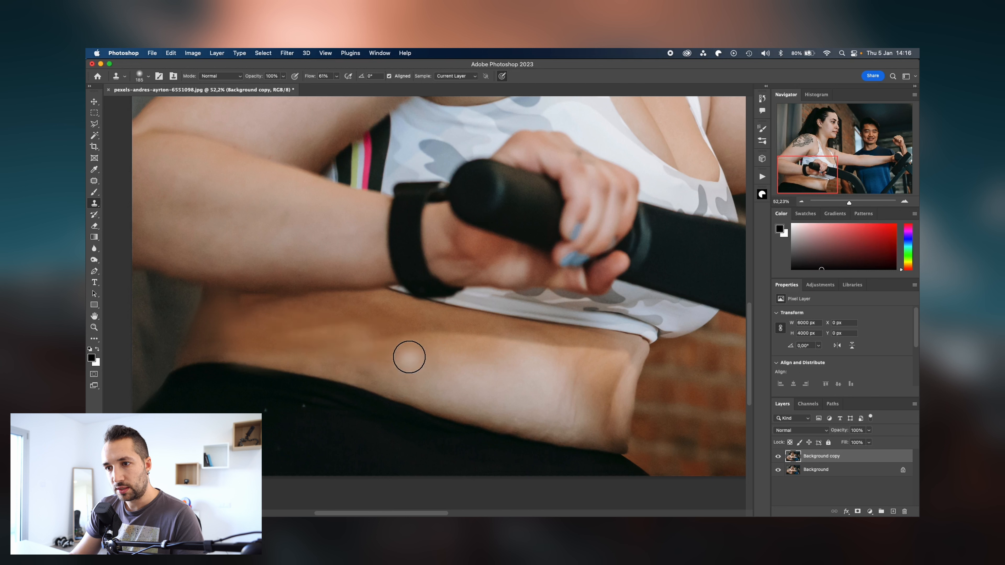
{"action": "key", "text": "super+z"}
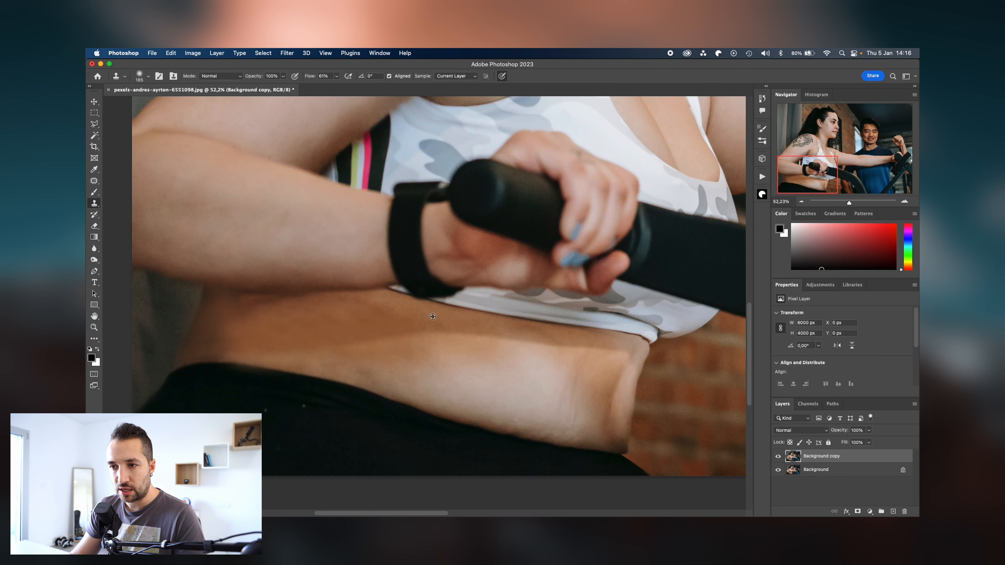
{"action": "left_click_drag", "start_coordinate": [314, 329], "coordinate": [273, 322]}
{"action": "key", "text": "super+z"}
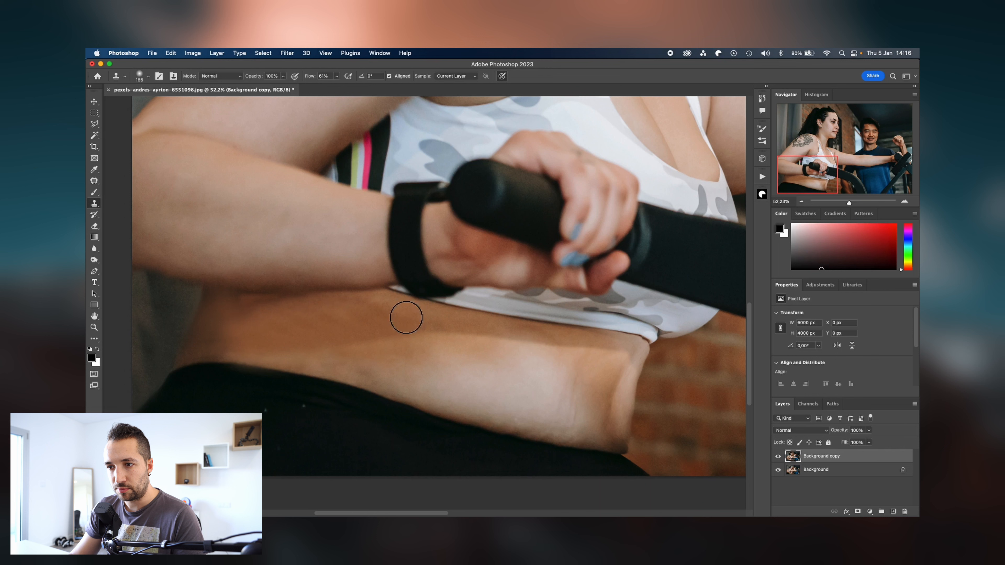
- Undo the last clone stroke and set up a soft round Brush with 0% hardness and a size of 137 px
{"action": "key", "text": "super+z"}
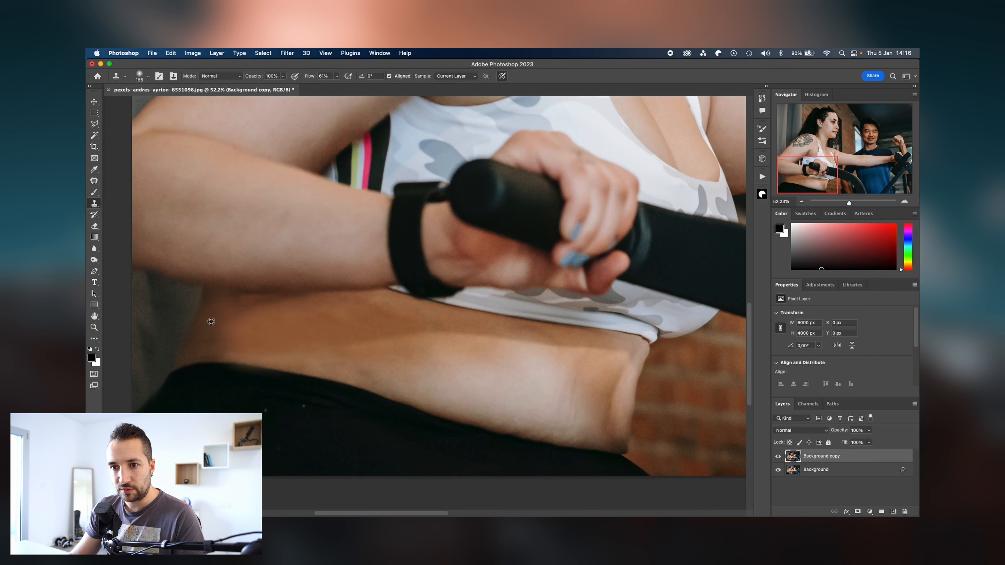
{"action": "left_click", "coordinate": [97, 192]}
{"action": "left_click", "coordinate": [148, 77]}
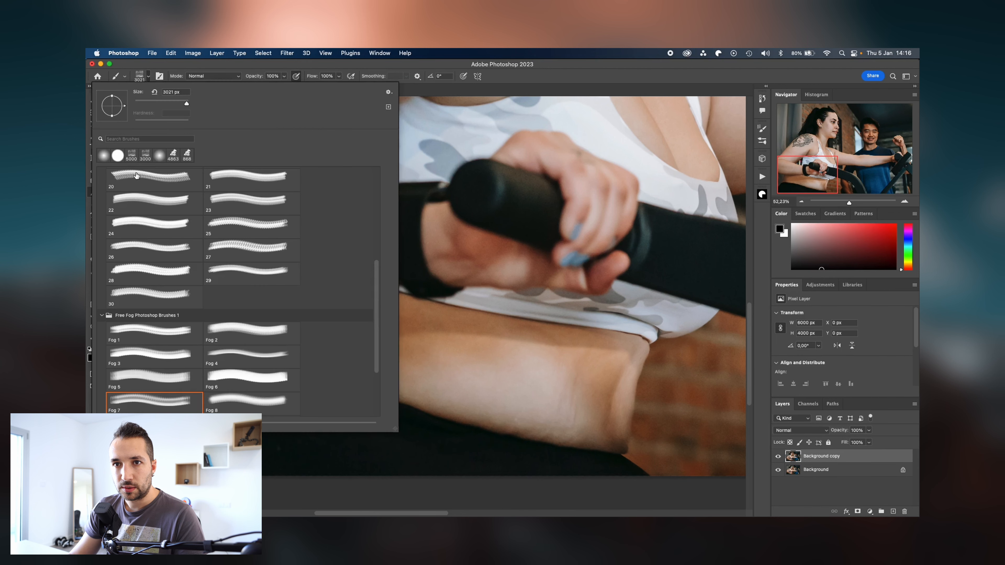
{"action": "left_click", "coordinate": [346, 69]}
{"action": "left_click", "coordinate": [146, 76]}
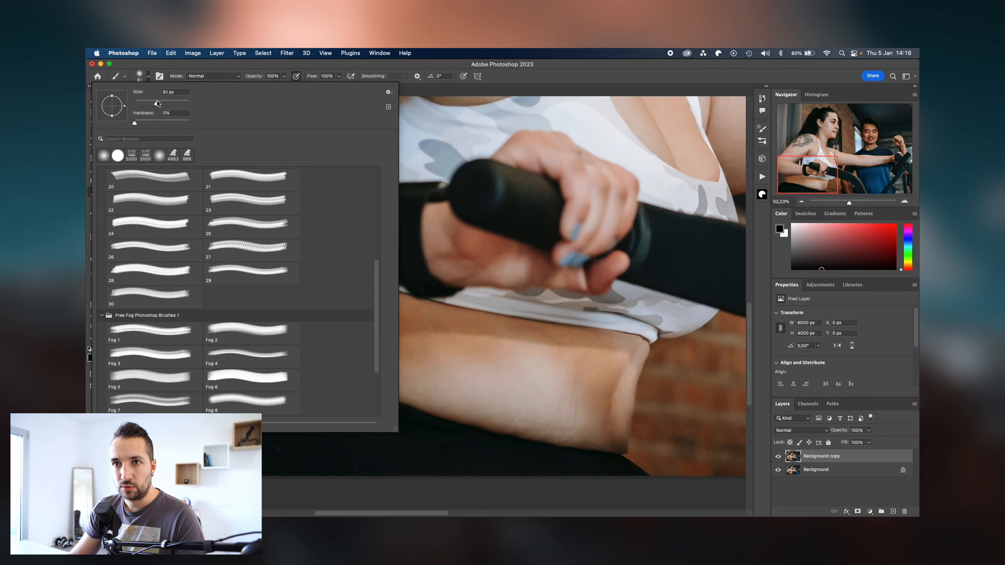
{"action": "left_click", "coordinate": [204, 63]}
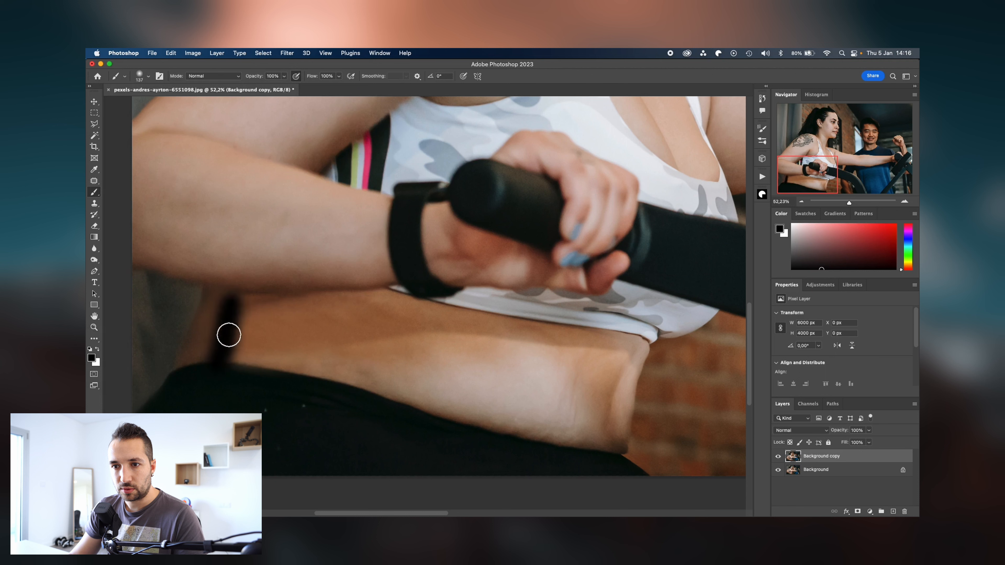
- Try shading the back edge of the waist with black at 30% brush opacity and undo the strokes
{"action": "left_click", "coordinate": [284, 76]}
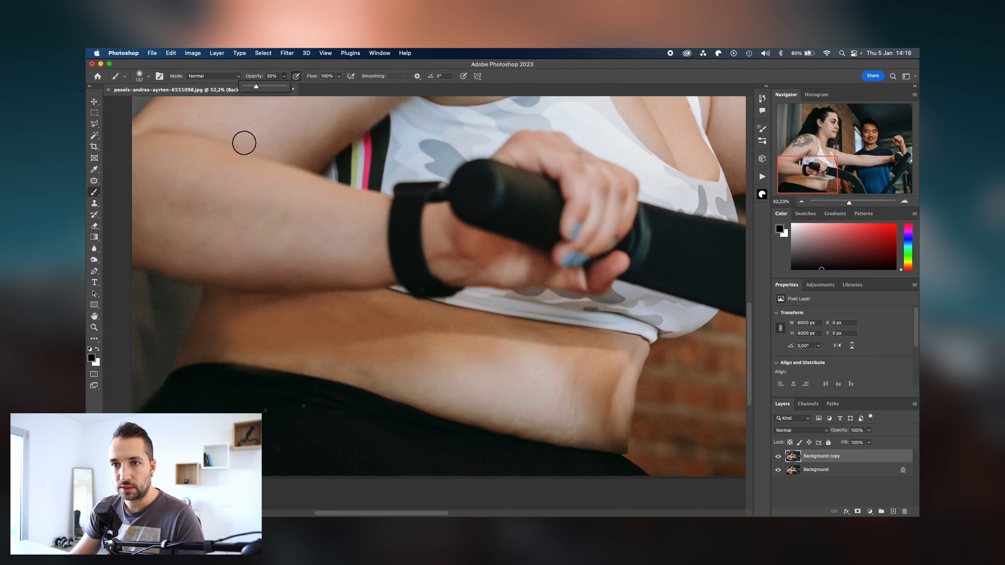
{"action": "left_click_drag", "start_coordinate": [227, 300], "coordinate": [209, 358]}
{"action": "left_click_drag", "start_coordinate": [211, 315], "coordinate": [191, 368]}
{"action": "key", "text": "super+z"}
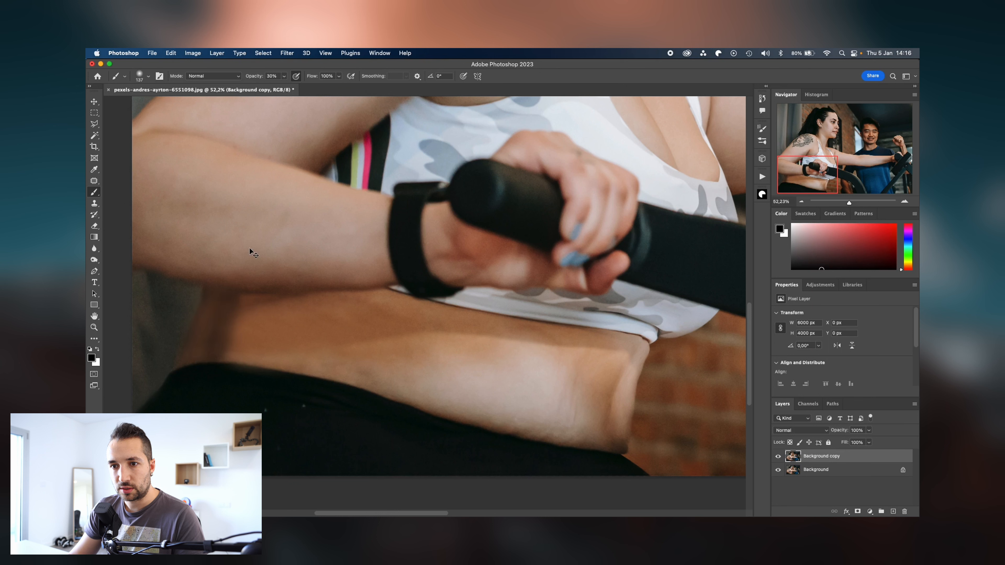
{"action": "key", "text": "super+z"}
- Paint faint black shading down the back edge of the waist at 13% brush opacity
{"action": "left_click", "coordinate": [283, 77]}
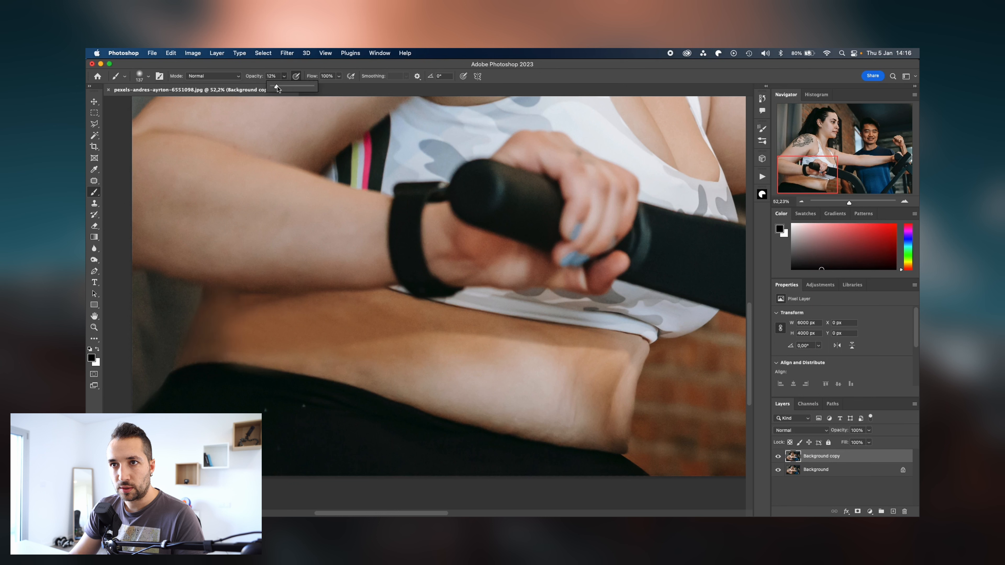
{"action": "left_click_drag", "start_coordinate": [227, 303], "coordinate": [212, 362]}
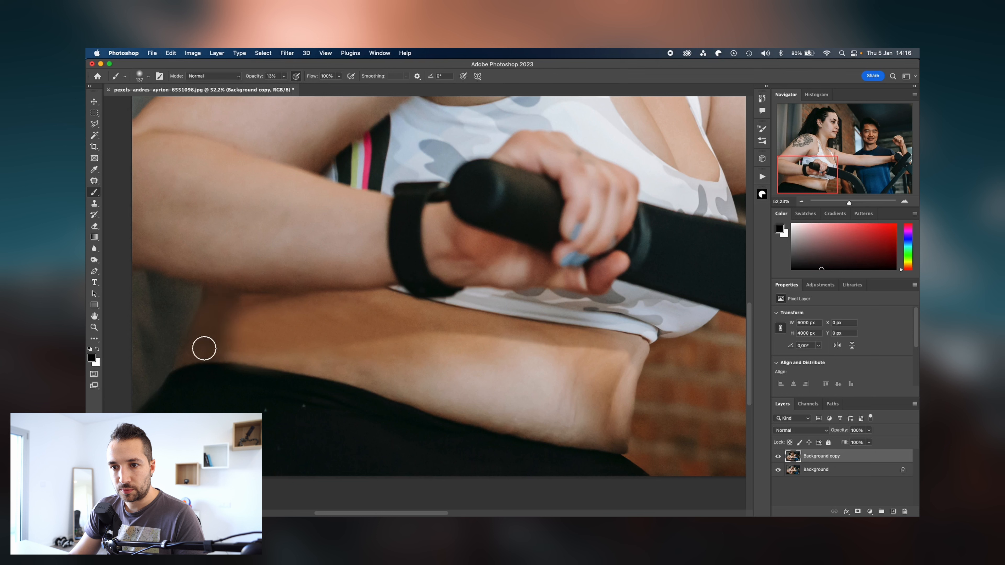
{"action": "mouse_move", "coordinate": [233, 301]}
{"action": "left_mouse_down"}
{"action": "mouse_move", "coordinate": [238, 313]}
{"action": "mouse_move", "coordinate": [218, 344]}
{"action": "left_mouse_up"}
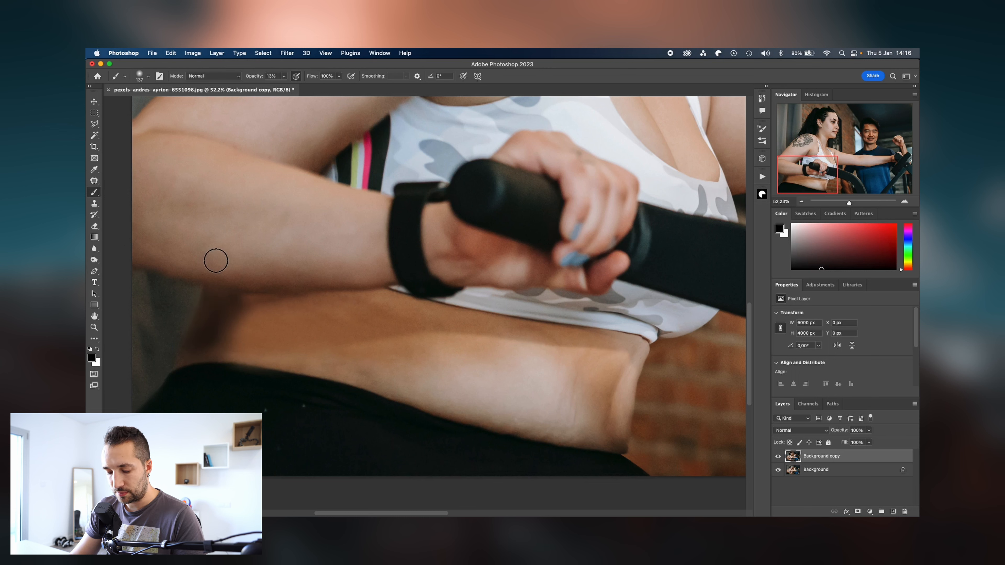
- Clone nearby belly skin over the shaded back edge of the waist with the 185 px Clone Stamp
{"action": "key", "text": "s"}
{"action": "right_click", "coordinate": [274, 328]}
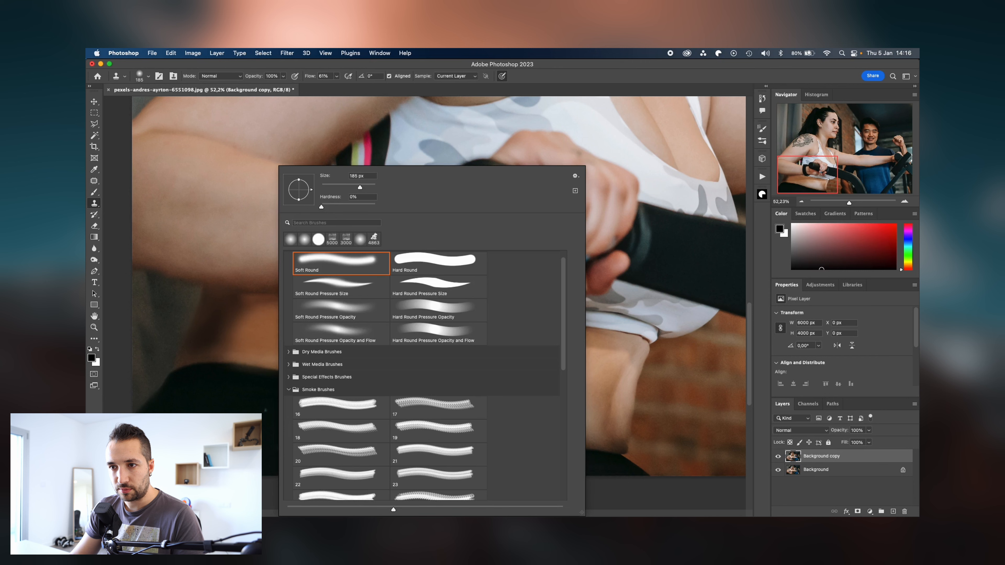
{"action": "key", "text": "Escape"}
{"action": "left_click", "coordinate": [272, 318], "text": "alt"}
{"action": "left_click", "coordinate": [244, 313]}
{"action": "left_click_drag", "start_coordinate": [238, 312], "coordinate": [222, 348]}
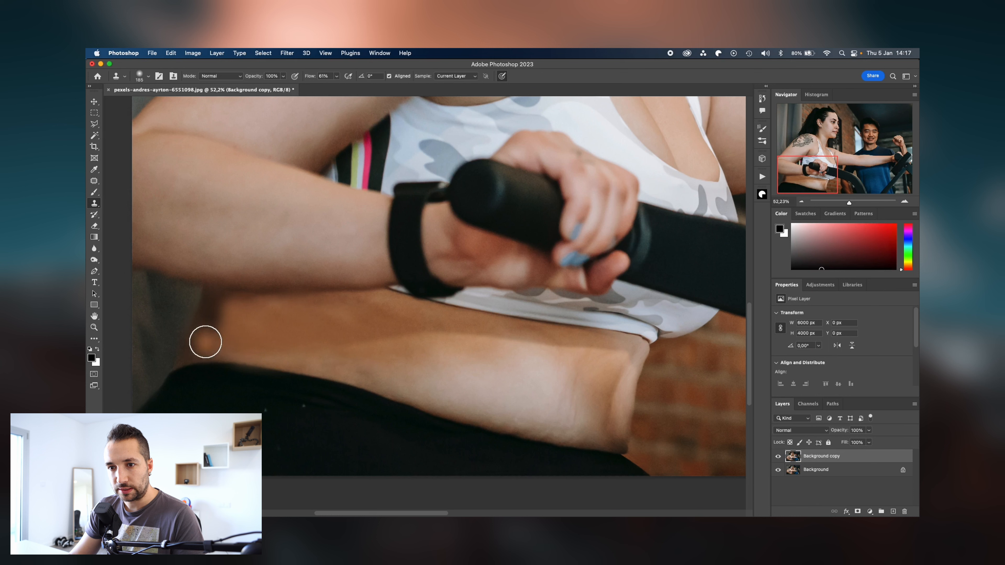
{"action": "left_click", "coordinate": [211, 339]}
{"action": "mouse_move", "coordinate": [221, 323]}
{"action": "left_mouse_down"}
{"action": "mouse_move", "coordinate": [225, 308]}
{"action": "mouse_move", "coordinate": [202, 350]}
{"action": "mouse_move", "coordinate": [220, 305]}
{"action": "mouse_move", "coordinate": [286, 312]}
{"action": "left_mouse_up"}
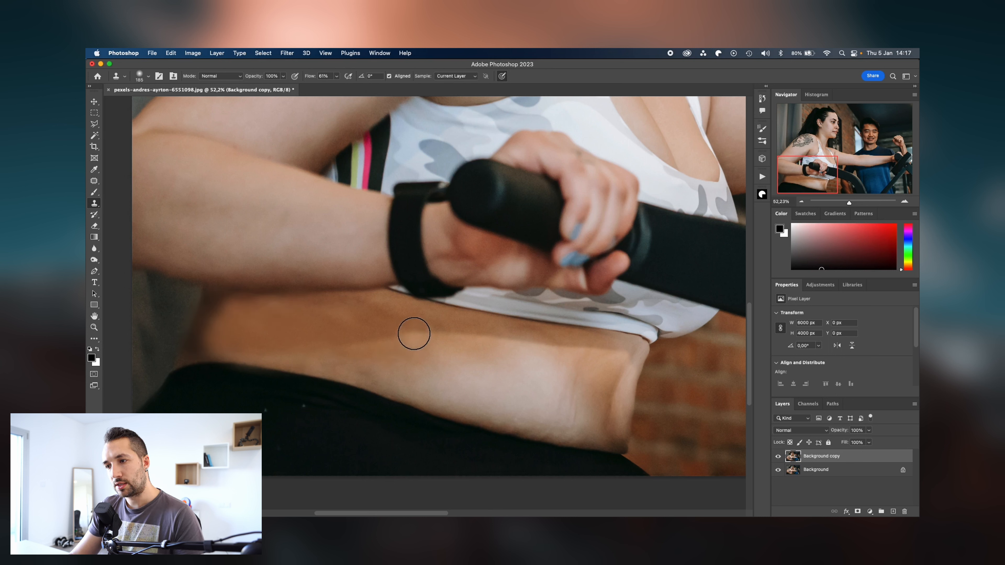
- Try cloning sampled upper-arm skin along the inner arm toward the armpit and undo the stroke
{"action": "mouse_move", "coordinate": [372, 262]}
{"action": "left_mouse_down"}
{"action": "mouse_move", "coordinate": [334, 318]}
{"action": "mouse_move", "coordinate": [334, 421]}
{"action": "mouse_move", "coordinate": [403, 502]}
{"action": "left_mouse_up"}
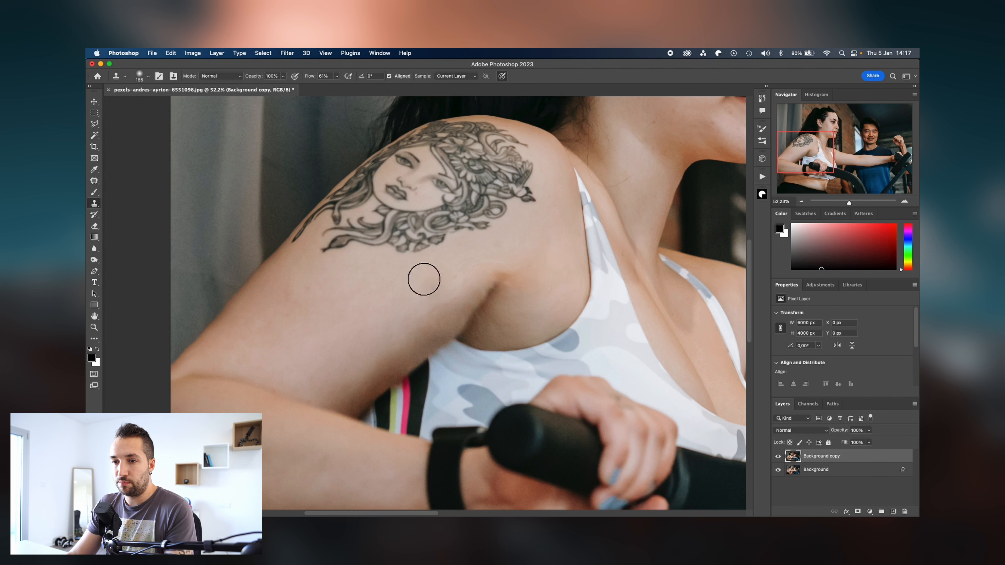
{"action": "left_click", "coordinate": [367, 319], "text": "alt"}
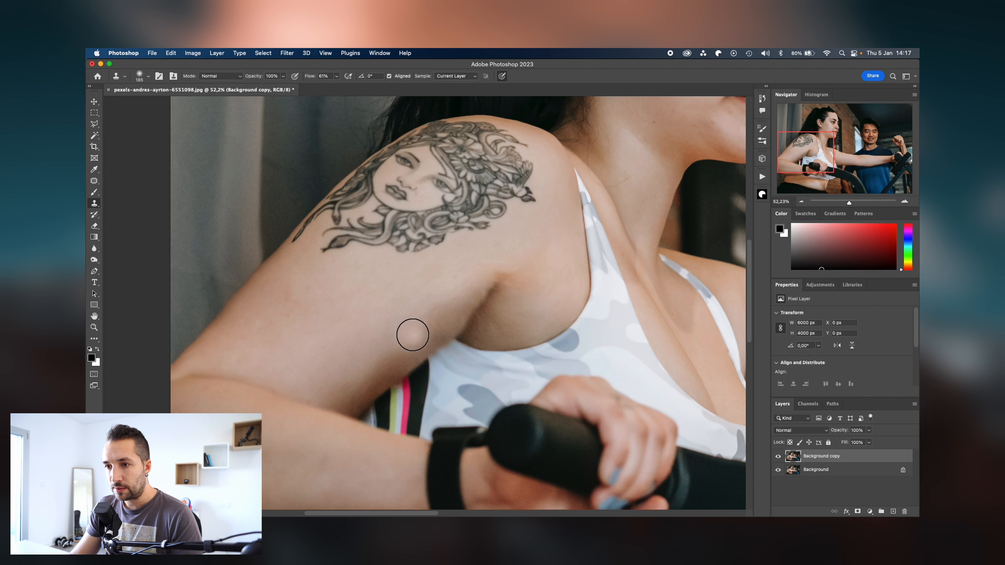
{"action": "mouse_move", "coordinate": [433, 311]}
{"action": "left_mouse_down"}
{"action": "mouse_move", "coordinate": [470, 279]}
{"action": "mouse_move", "coordinate": [430, 302]}
{"action": "mouse_move", "coordinate": [480, 260]}
{"action": "left_mouse_up"}
{"action": "key", "text": "super+z"}
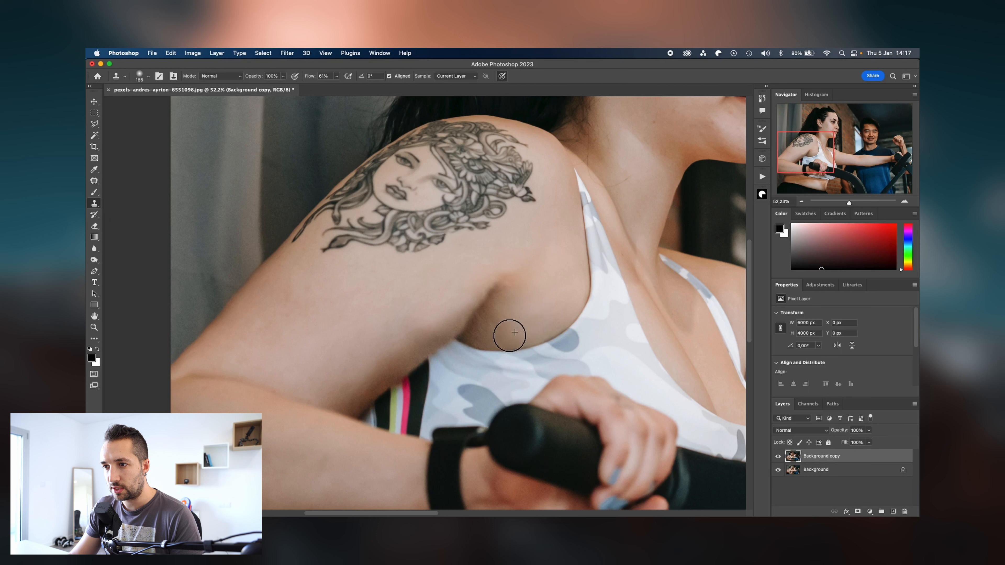
- Try softening the armpit crease and inner arm by cloning from newly sampled skin, and undo the strokes
{"action": "left_click_drag", "start_coordinate": [538, 263], "coordinate": [504, 279]}
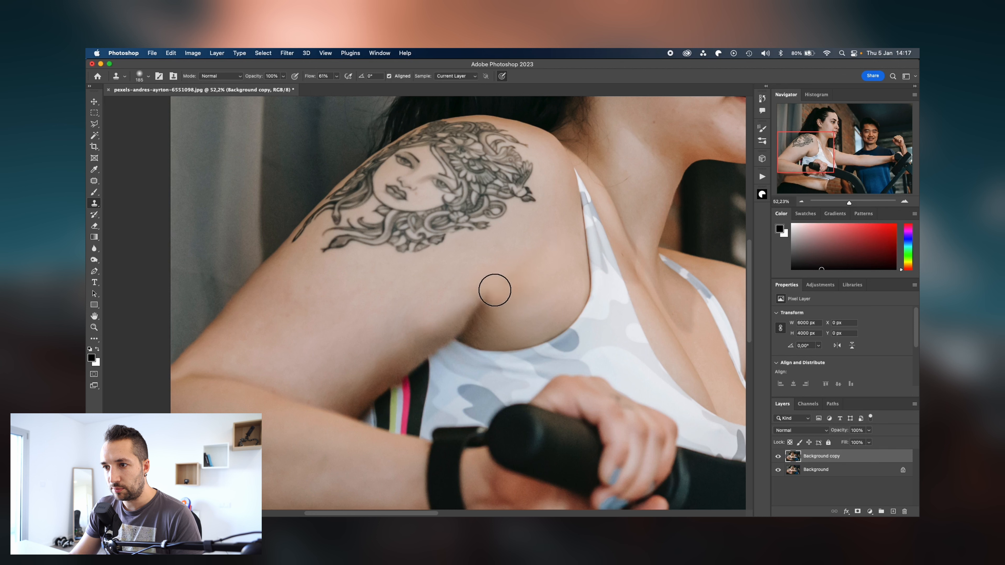
{"action": "left_click", "coordinate": [493, 291], "text": "alt"}
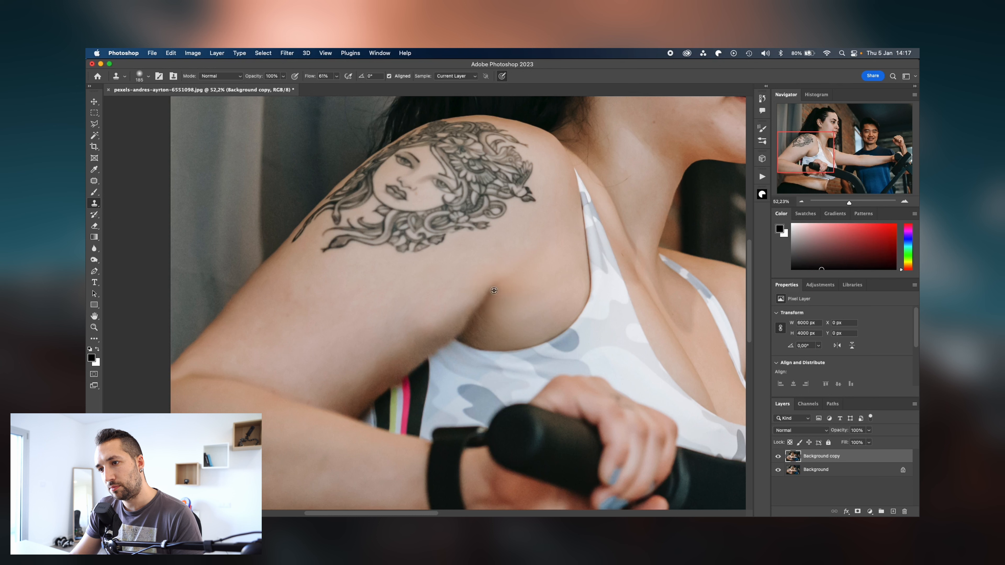
{"action": "left_click_drag", "start_coordinate": [498, 277], "coordinate": [483, 301]}
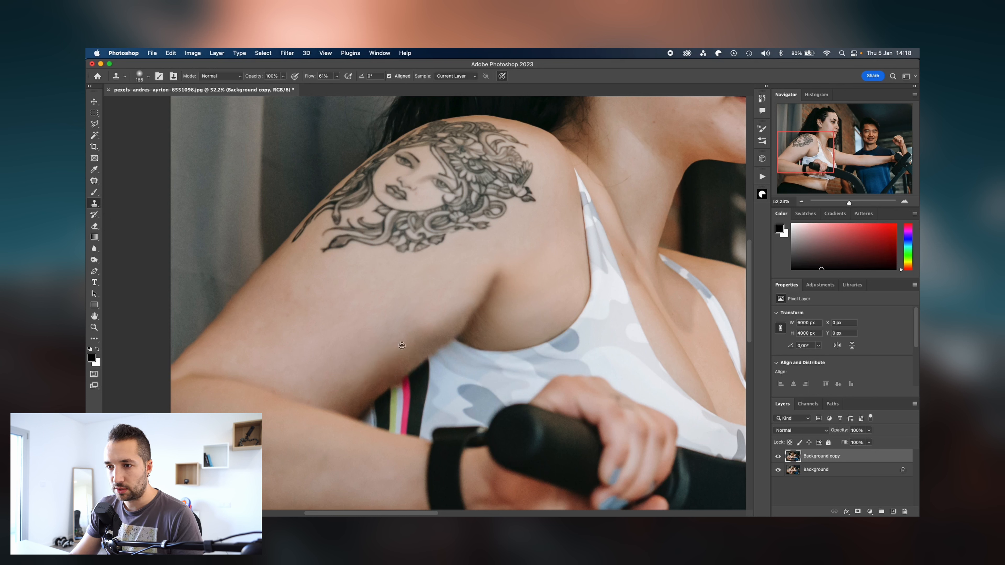
{"action": "left_click", "coordinate": [432, 338], "text": "alt"}
{"action": "mouse_move", "coordinate": [466, 310]}
{"action": "left_mouse_down"}
{"action": "mouse_move", "coordinate": [437, 326]}
{"action": "mouse_move", "coordinate": [461, 286]}
{"action": "mouse_move", "coordinate": [435, 323]}
{"action": "mouse_move", "coordinate": [465, 293]}
{"action": "mouse_move", "coordinate": [446, 329]}
{"action": "mouse_move", "coordinate": [439, 309]}
{"action": "left_mouse_up"}
{"action": "key", "text": "super+z"}
{"action": "key", "text": "super+z"}
{"action": "key", "text": "super+z"}
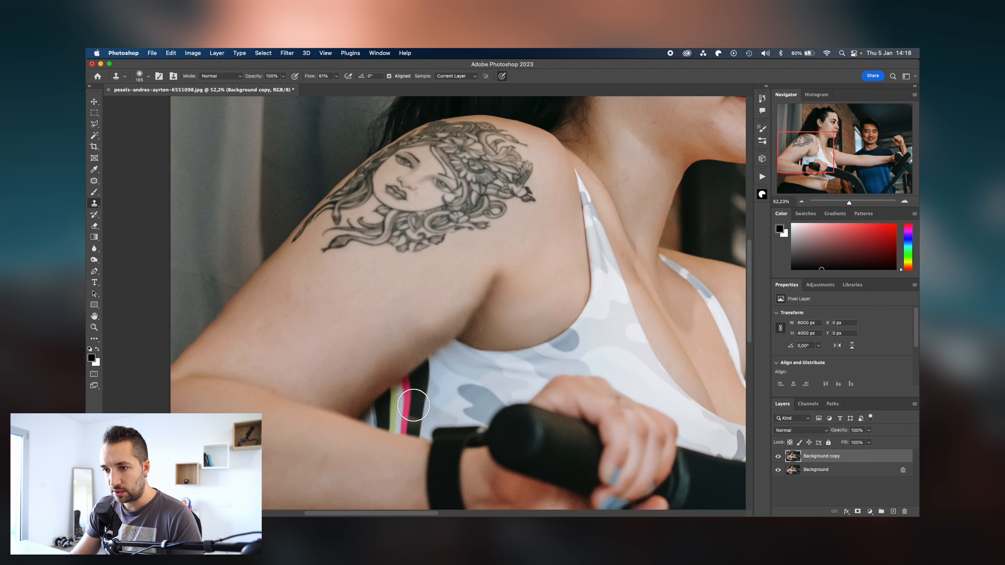
- Try cloning over the striped side panel of the top below the arm and undo the stroke
{"action": "left_click_drag", "start_coordinate": [412, 412], "coordinate": [417, 395]}
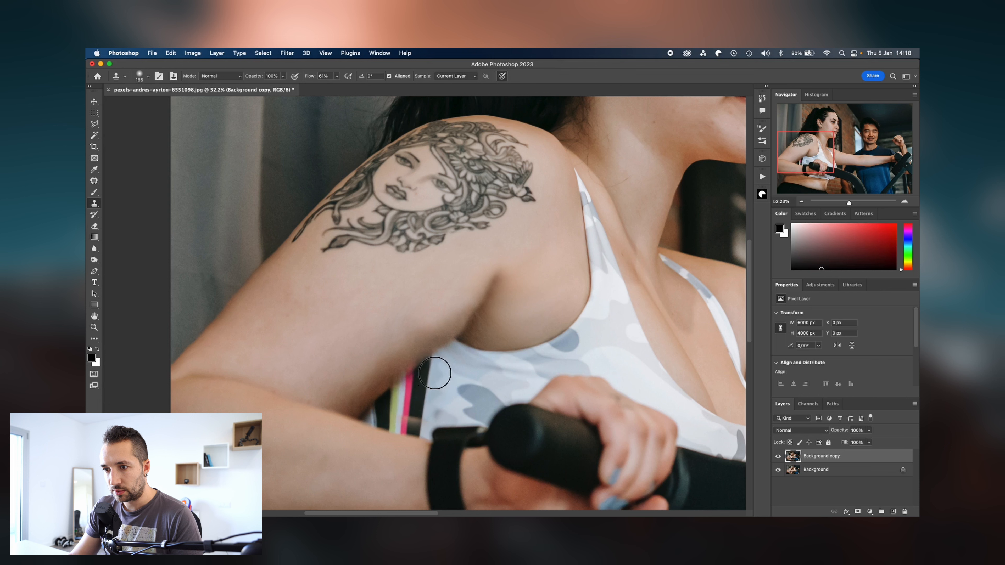
{"action": "key", "text": "super+z"}
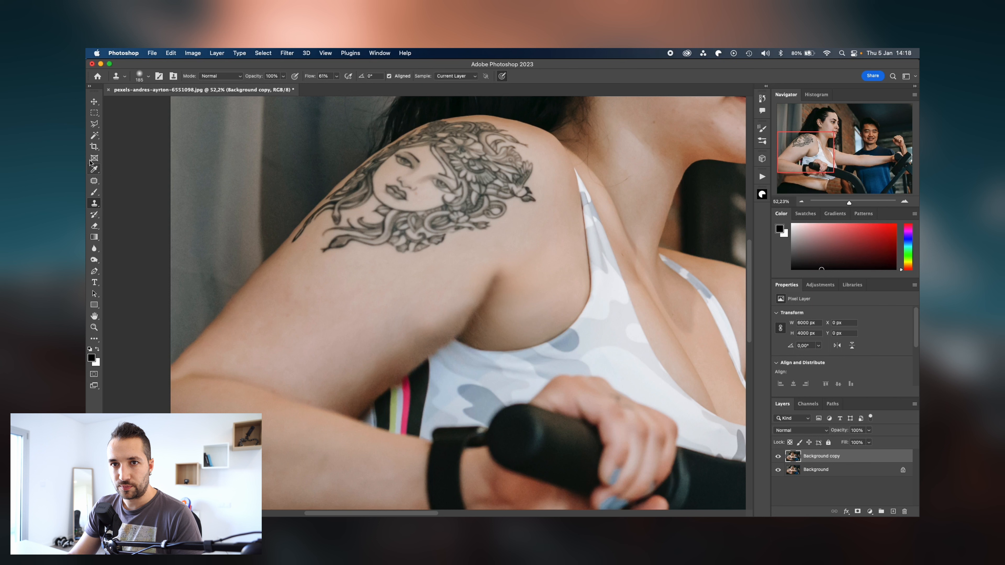
- Outline the striped side panel of the top with the Polygonal Lasso and copy it to a new layer
{"action": "left_click", "coordinate": [94, 123]}
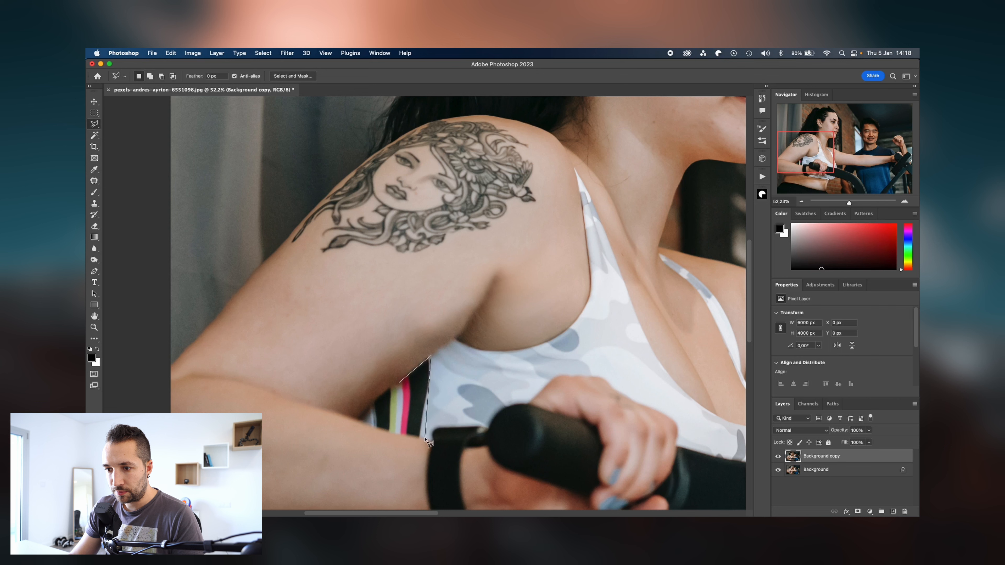
{"action": "double_click", "coordinate": [396, 434]}
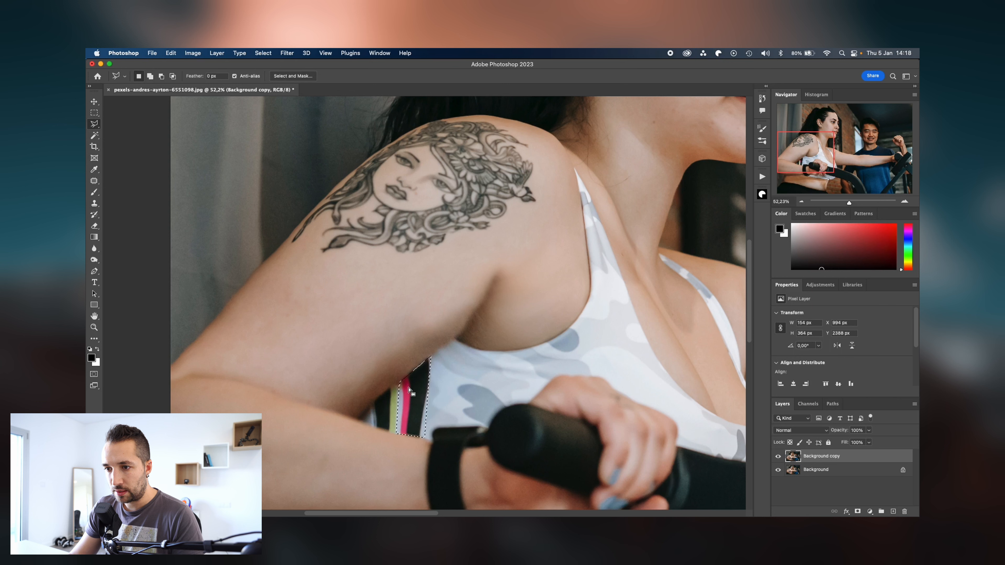
{"action": "key", "text": "super+j"}
- Warp the copied striped panel to reshape its stripes and edges between the arm and the top, and apply the transformation
{"action": "right_click", "coordinate": [419, 397]}
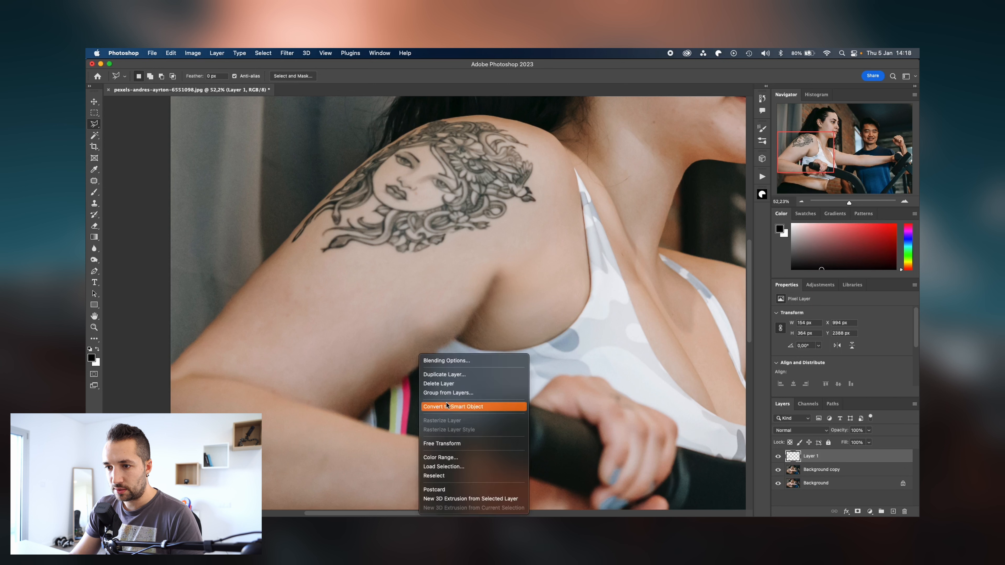
{"action": "right_click", "coordinate": [414, 381]}
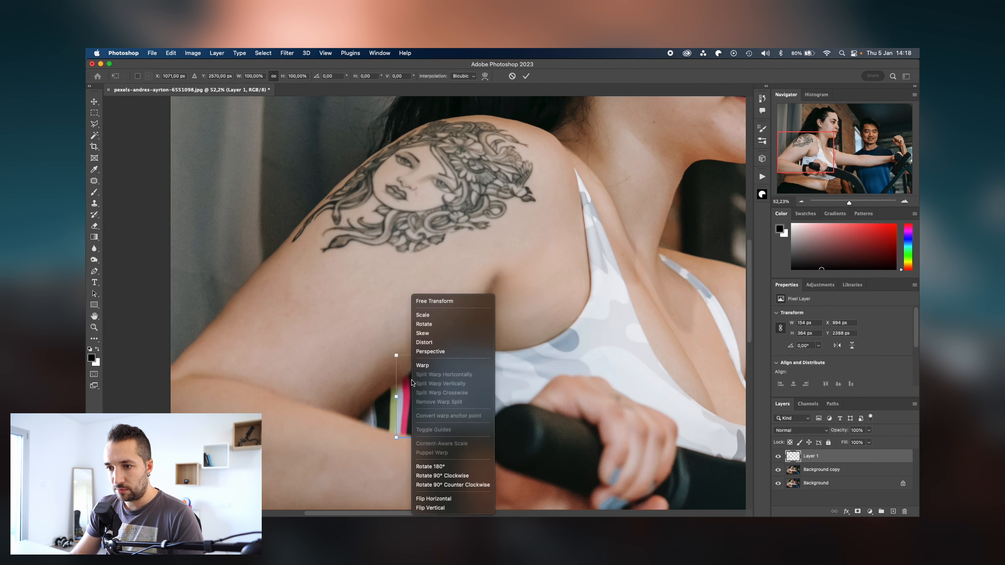
{"action": "left_click", "coordinate": [435, 366]}
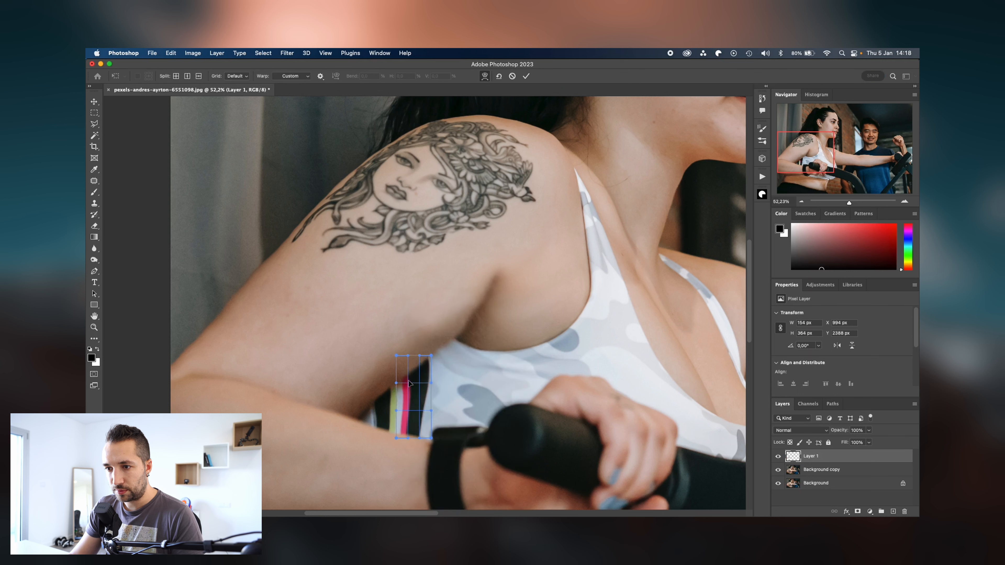
{"action": "left_click_drag", "start_coordinate": [410, 380], "coordinate": [411, 417]}
{"action": "left_click_drag", "start_coordinate": [411, 354], "coordinate": [427, 336]}
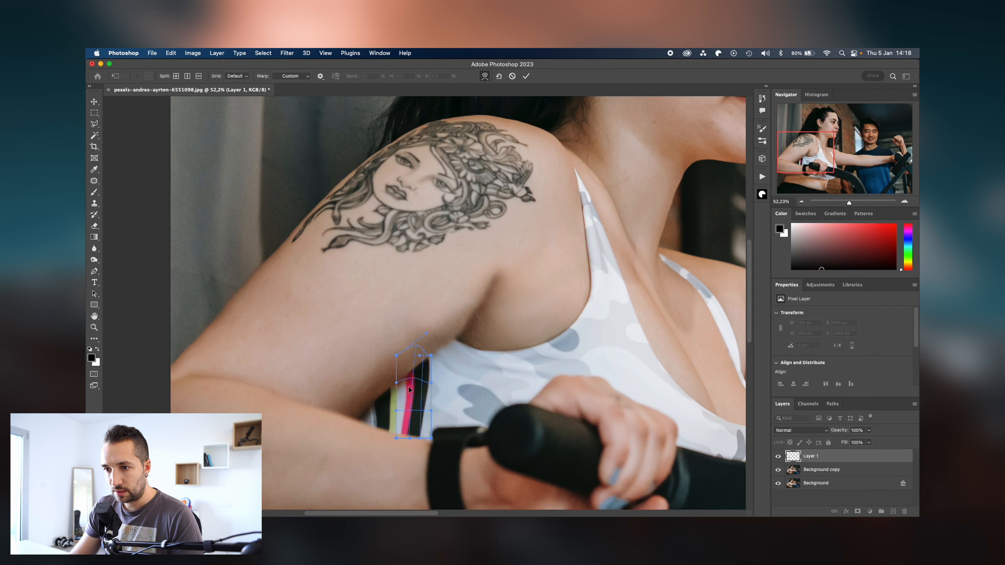
{"action": "left_click_drag", "start_coordinate": [409, 390], "coordinate": [426, 383]}
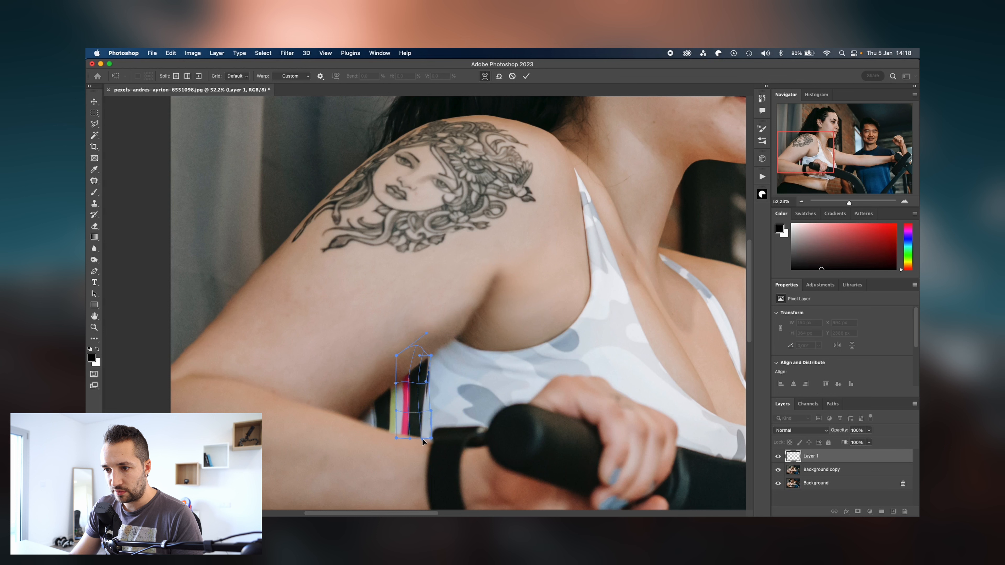
{"action": "left_click_drag", "start_coordinate": [394, 435], "coordinate": [402, 414]}
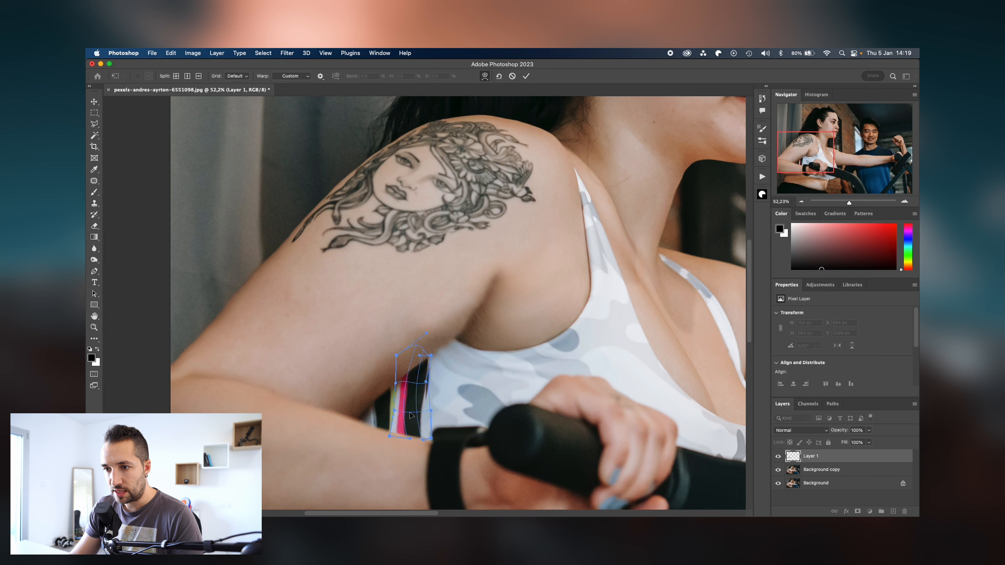
{"action": "left_click_drag", "start_coordinate": [428, 363], "coordinate": [428, 364]}
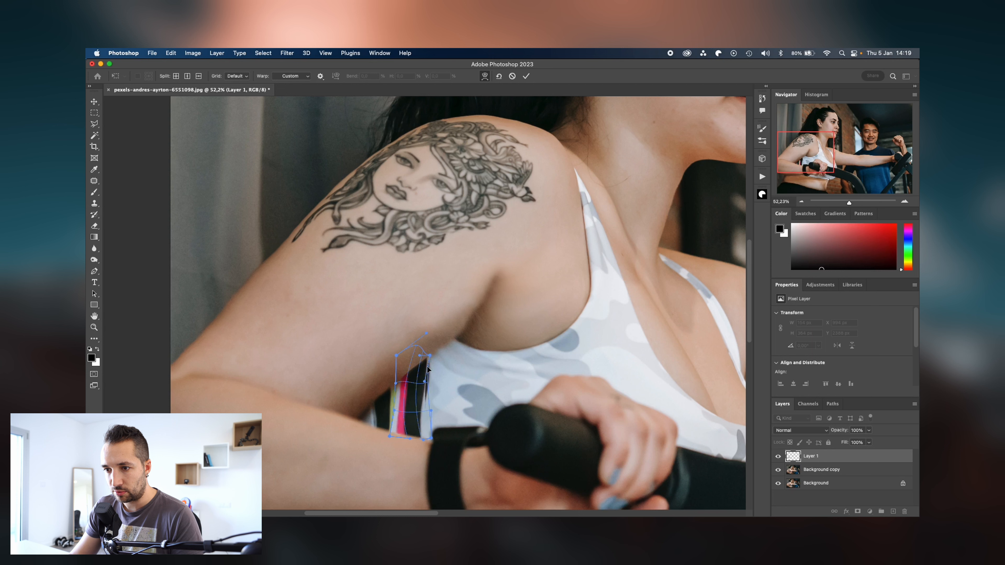
{"action": "key", "text": "Return"}
- Hide Layer 1 and make the Background copy layer active for the Clone Stamp
{"action": "key", "text": "l"}
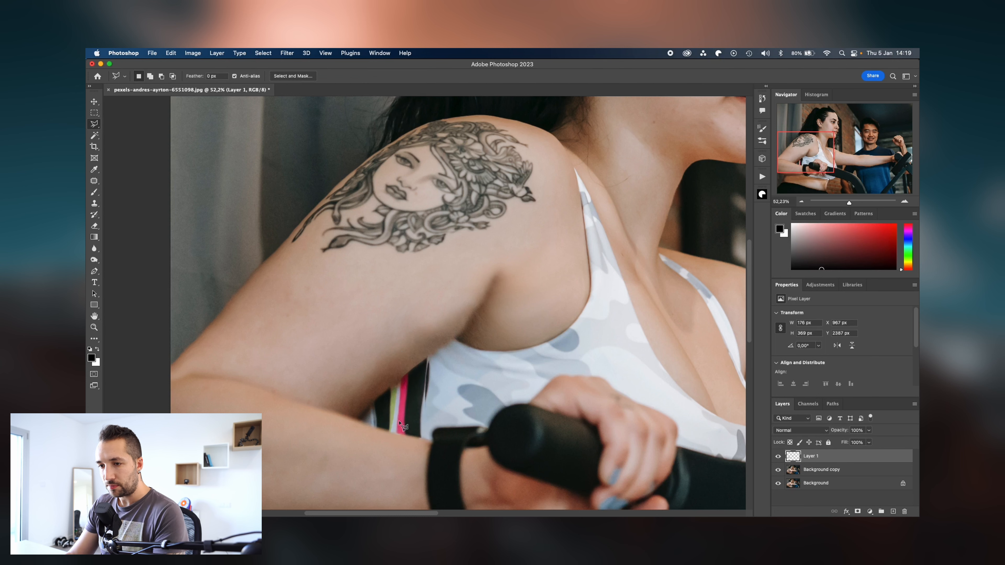
{"action": "left_click", "coordinate": [777, 456]}
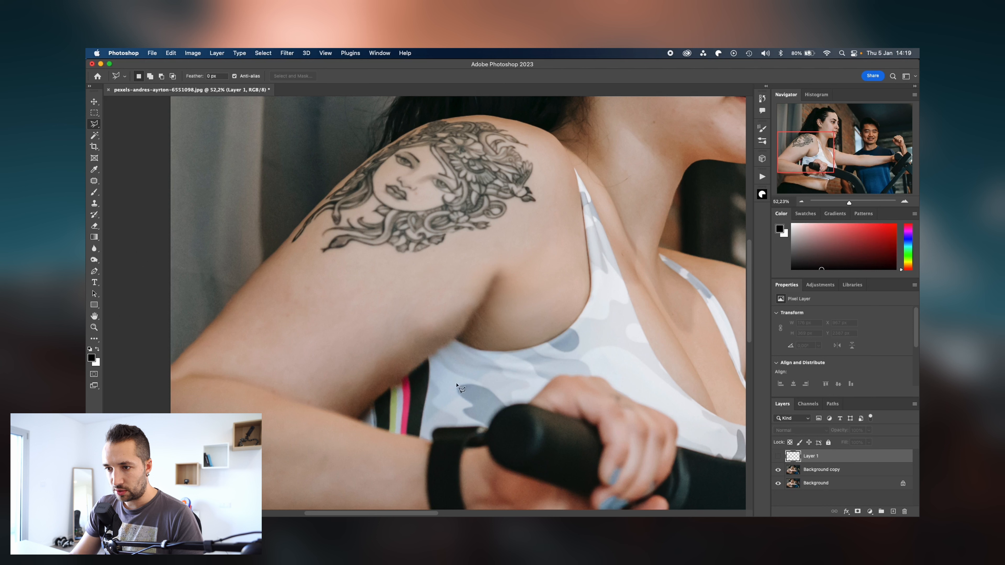
{"action": "key", "text": "s"}
{"action": "key", "text": "alt+bracketleft"}
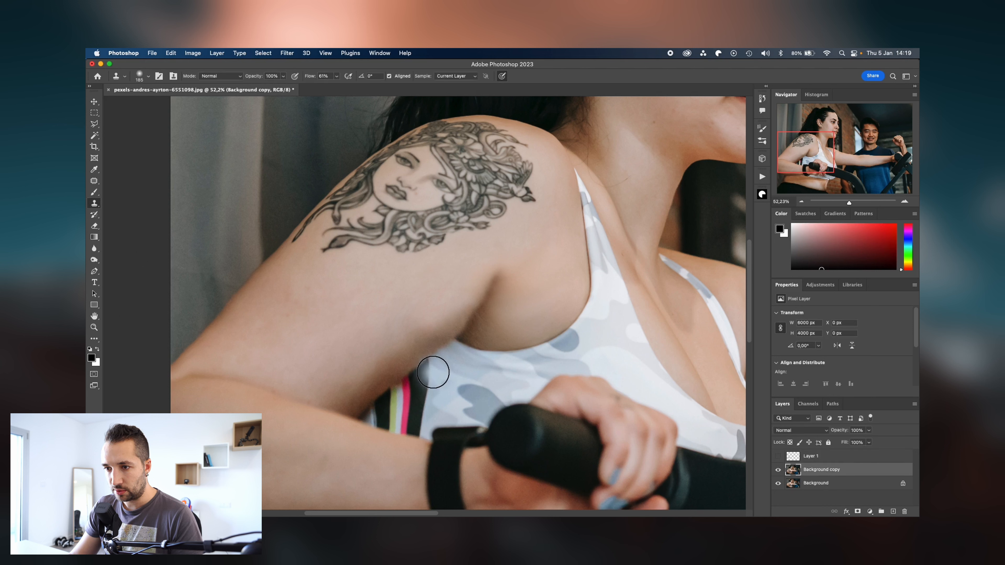
- Outline the pink and black stripes beside the white fabric on the Background copy layer with the Polygonal Lasso
{"action": "left_click", "coordinate": [94, 124]}
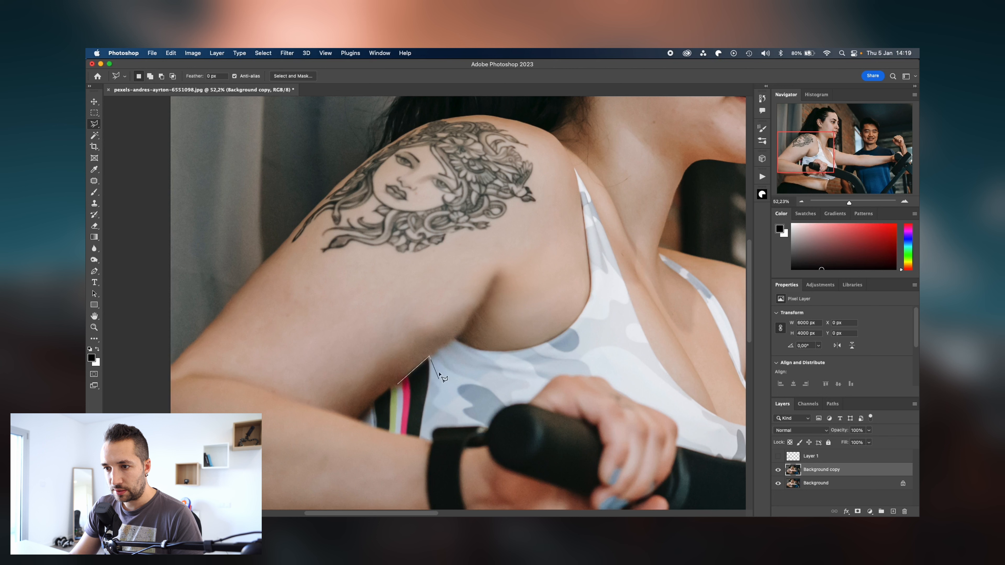
{"action": "left_click", "coordinate": [426, 438]}
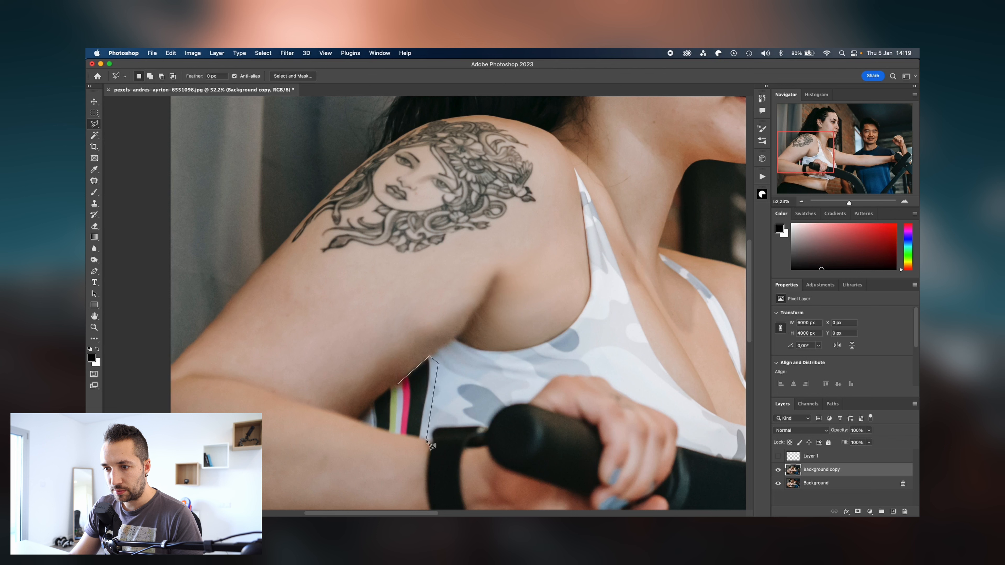
{"action": "left_click", "coordinate": [397, 434]}
{"action": "left_click", "coordinate": [397, 383]}
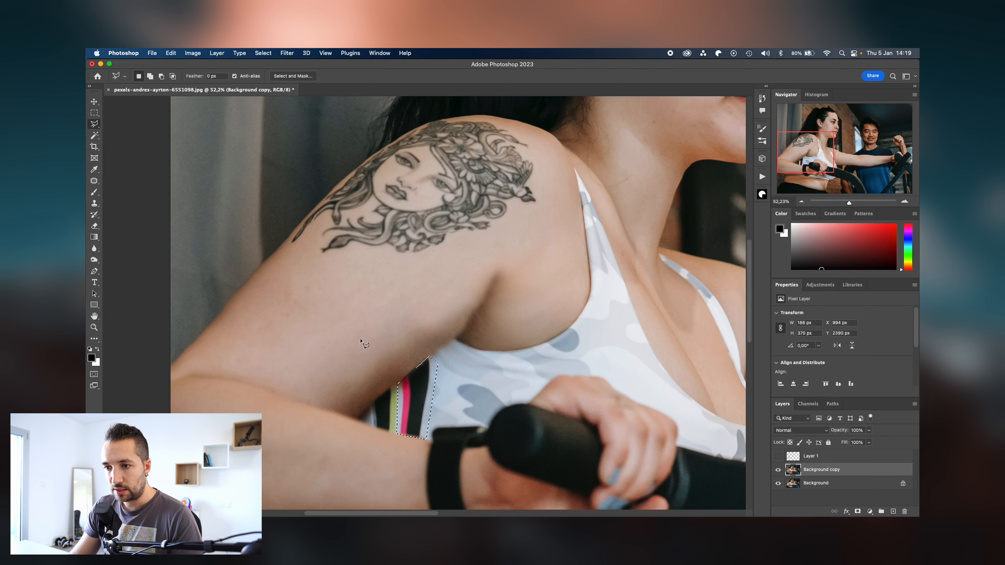
- Clone white fabric over the selected stripes on Background copy, show Layer 1 again and clear the selection
{"action": "key", "text": "s"}
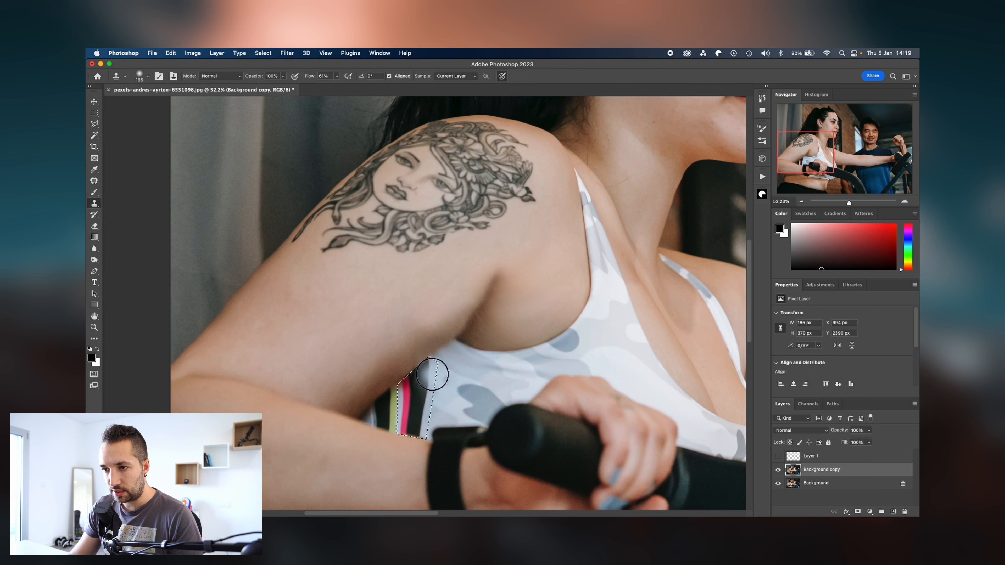
{"action": "mouse_move", "coordinate": [422, 358]}
{"action": "left_mouse_down"}
{"action": "mouse_move", "coordinate": [422, 381]}
{"action": "mouse_move", "coordinate": [426, 352]}
{"action": "mouse_move", "coordinate": [411, 370]}
{"action": "mouse_move", "coordinate": [431, 431]}
{"action": "mouse_move", "coordinate": [439, 405]}
{"action": "mouse_move", "coordinate": [427, 435]}
{"action": "left_mouse_up"}
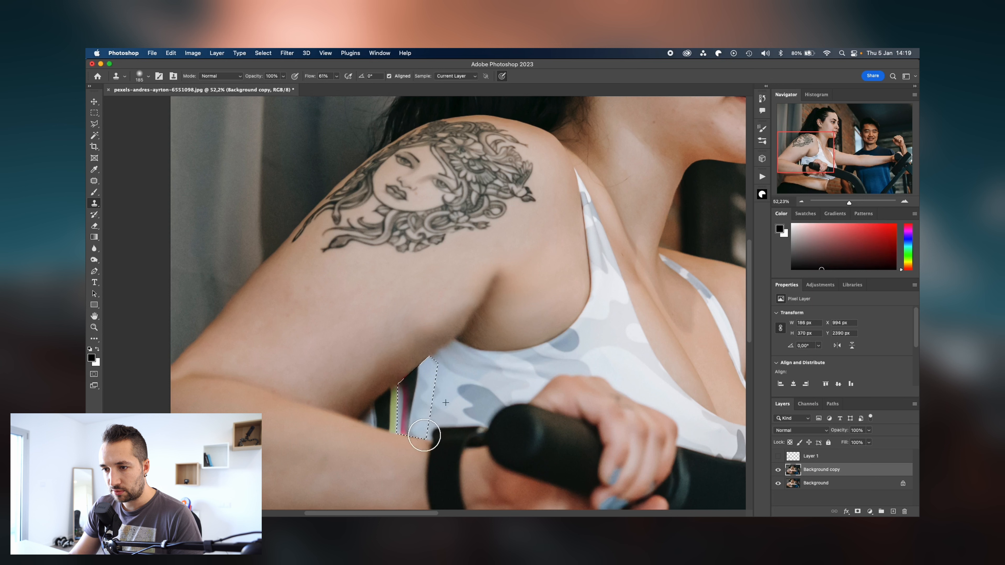
{"action": "left_click", "coordinate": [777, 456]}
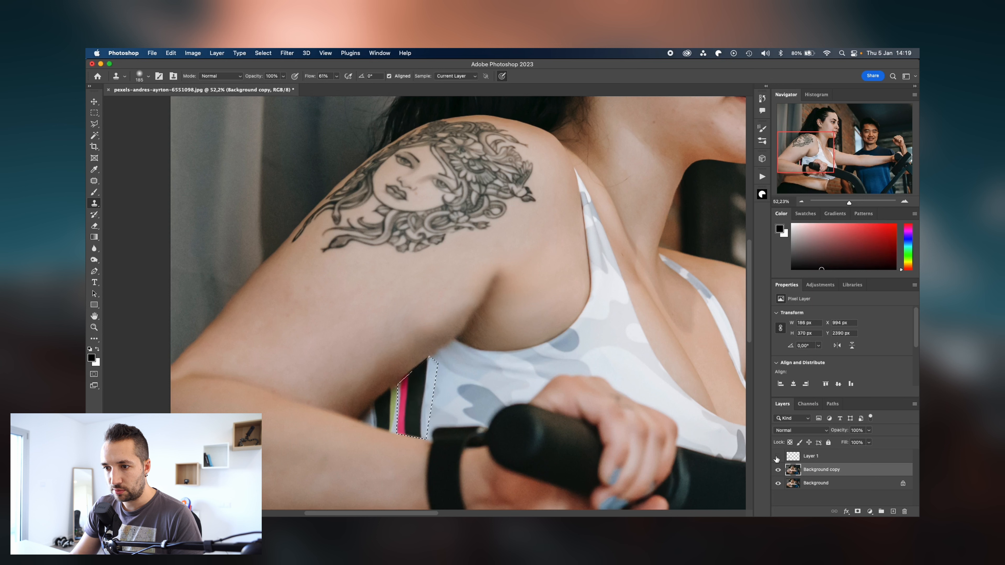
{"action": "mouse_move", "coordinate": [435, 432]}
{"action": "left_mouse_down"}
{"action": "mouse_move", "coordinate": [431, 391]}
{"action": "mouse_move", "coordinate": [423, 426]}
{"action": "mouse_move", "coordinate": [431, 436]}
{"action": "mouse_move", "coordinate": [426, 400]}
{"action": "mouse_move", "coordinate": [424, 414]}
{"action": "left_mouse_up"}
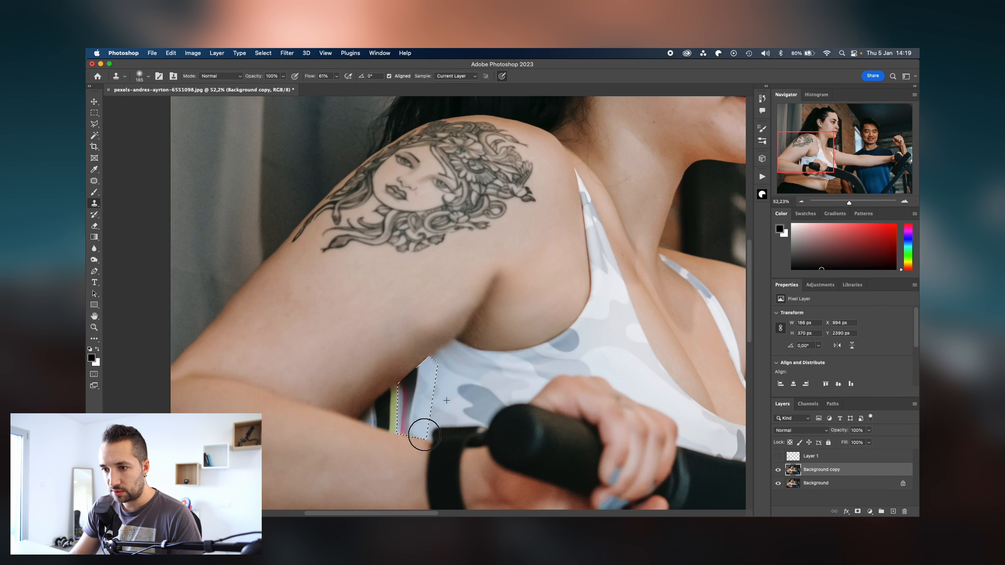
{"action": "left_click", "coordinate": [777, 456]}
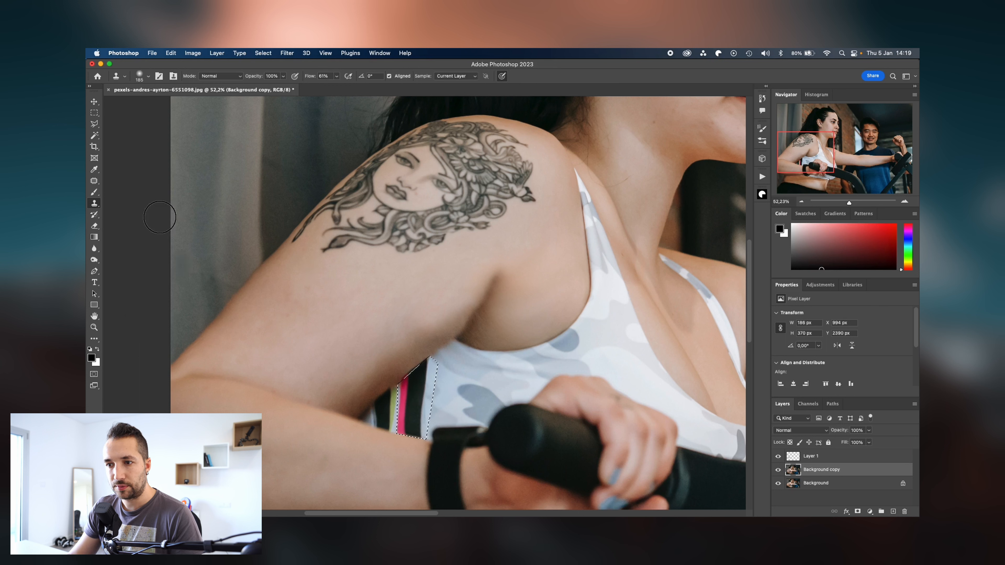
{"action": "left_click", "coordinate": [94, 112]}
{"action": "left_click", "coordinate": [266, 256]}
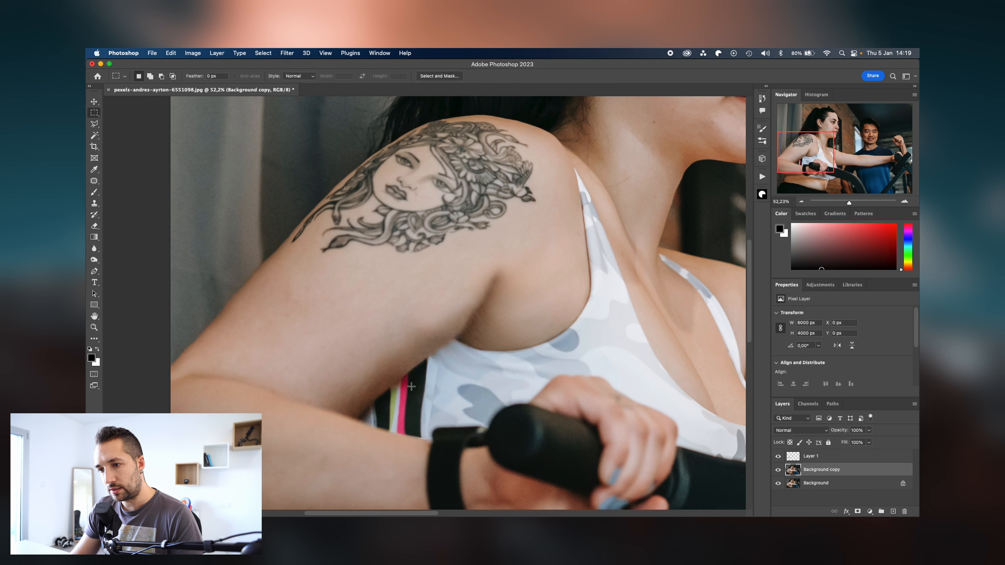
- Merge Layer 1 and Background copy into one layer
{"action": "left_click", "coordinate": [876, 458], "text": "shift"}
{"action": "right_click", "coordinate": [874, 457]}
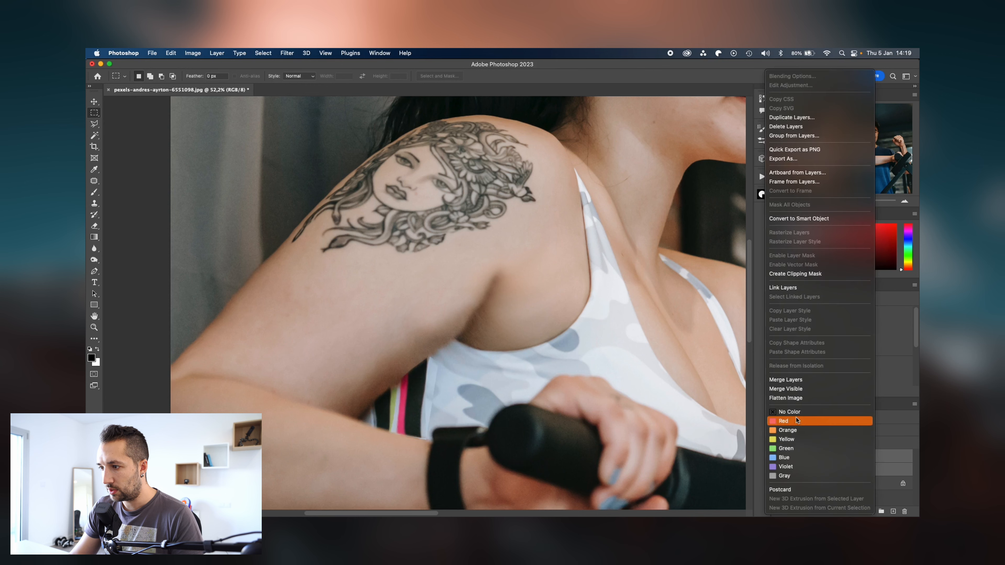
{"action": "left_click", "coordinate": [792, 379]}
- Clean up the fabric along the black stripe's edge with the Clone Stamp, reducing the brush size for the finer strokes
{"action": "key", "text": "s"}
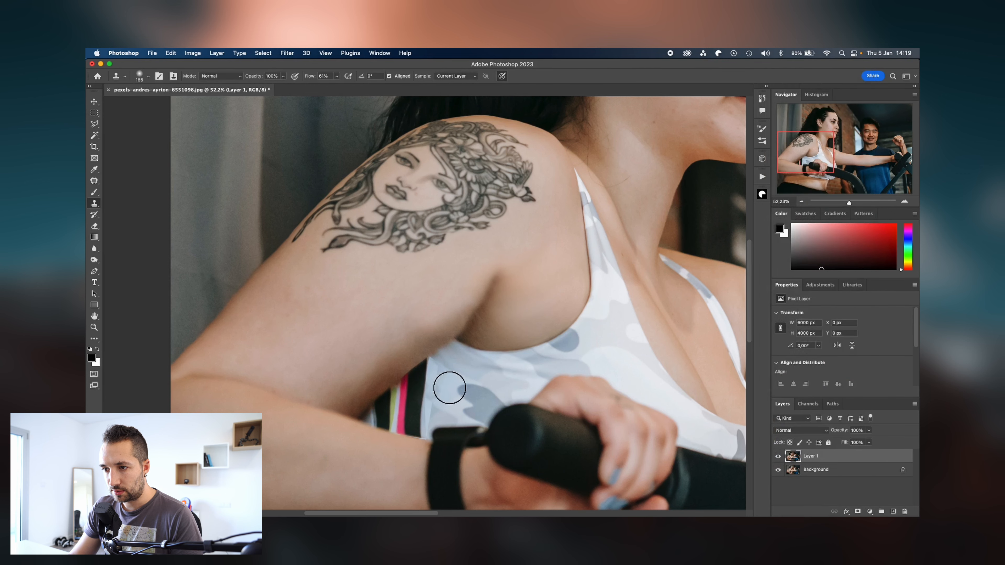
{"action": "left_click", "coordinate": [449, 383], "text": "alt"}
{"action": "left_click_drag", "start_coordinate": [439, 372], "coordinate": [435, 410]}
{"action": "right_click", "coordinate": [436, 378]}
{"action": "left_click", "coordinate": [435, 375]}
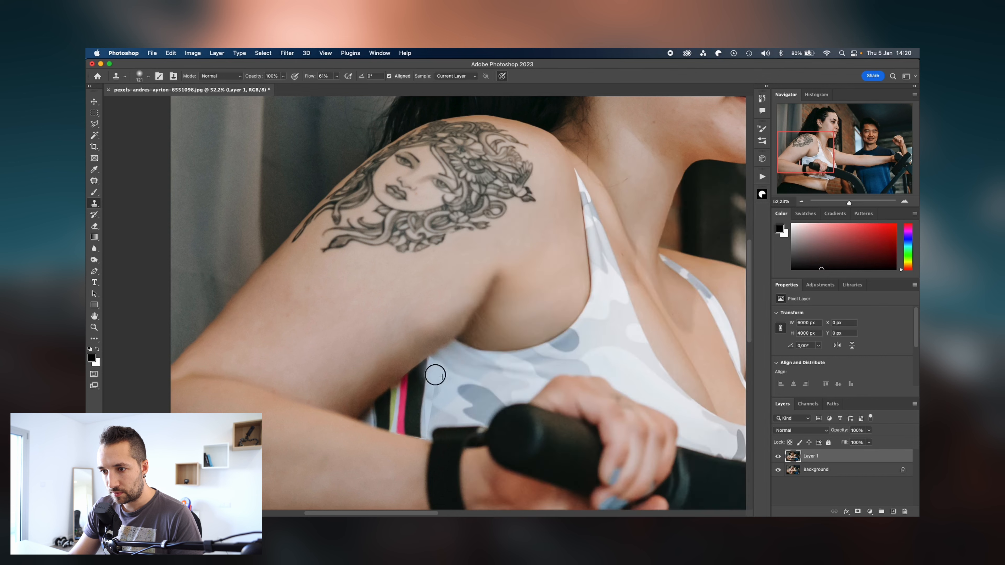
{"action": "mouse_move", "coordinate": [427, 370]}
{"action": "left_mouse_down"}
{"action": "mouse_move", "coordinate": [429, 390]}
{"action": "mouse_move", "coordinate": [454, 417]}
{"action": "mouse_move", "coordinate": [475, 416]}
{"action": "left_mouse_up"}
{"action": "right_click", "coordinate": [432, 411]}
{"action": "left_click", "coordinate": [403, 328]}
{"action": "right_click", "coordinate": [434, 417]}
{"action": "left_click", "coordinate": [498, 185]}
{"action": "key", "text": "Return"}
{"action": "mouse_move", "coordinate": [386, 356]}
{"action": "left_mouse_down"}
{"action": "mouse_move", "coordinate": [414, 341]}
{"action": "mouse_move", "coordinate": [390, 383]}
{"action": "mouse_move", "coordinate": [391, 304]}
{"action": "mouse_move", "coordinate": [388, 350]}
{"action": "left_mouse_up"}
{"action": "left_click", "coordinate": [363, 424], "text": "alt"}
{"action": "mouse_move", "coordinate": [392, 408]}
{"action": "left_mouse_down"}
{"action": "mouse_move", "coordinate": [333, 404]}
{"action": "mouse_move", "coordinate": [269, 376]}
{"action": "left_mouse_up"}
- Outline the wide black stripe between the pink stripe and the white fabric with the Polygonal Lasso
{"action": "key", "text": "z"}
{"action": "mouse_move", "coordinate": [410, 331]}
{"action": "left_mouse_down"}
{"action": "mouse_move", "coordinate": [348, 331]}
{"action": "mouse_move", "coordinate": [415, 331]}
{"action": "left_mouse_up"}
{"action": "key", "text": "l"}
{"action": "left_click", "coordinate": [394, 157]}
{"action": "left_click", "coordinate": [368, 407]}
{"action": "left_click", "coordinate": [317, 398]}
{"action": "double_click", "coordinate": [328, 206]}
- Paint the selected stripe with its sampled black using the Brush at a raised opacity, and clear the selection
{"action": "key", "text": "b"}
{"action": "left_click", "coordinate": [348, 233], "text": "alt"}
{"action": "left_click", "coordinate": [283, 76]}
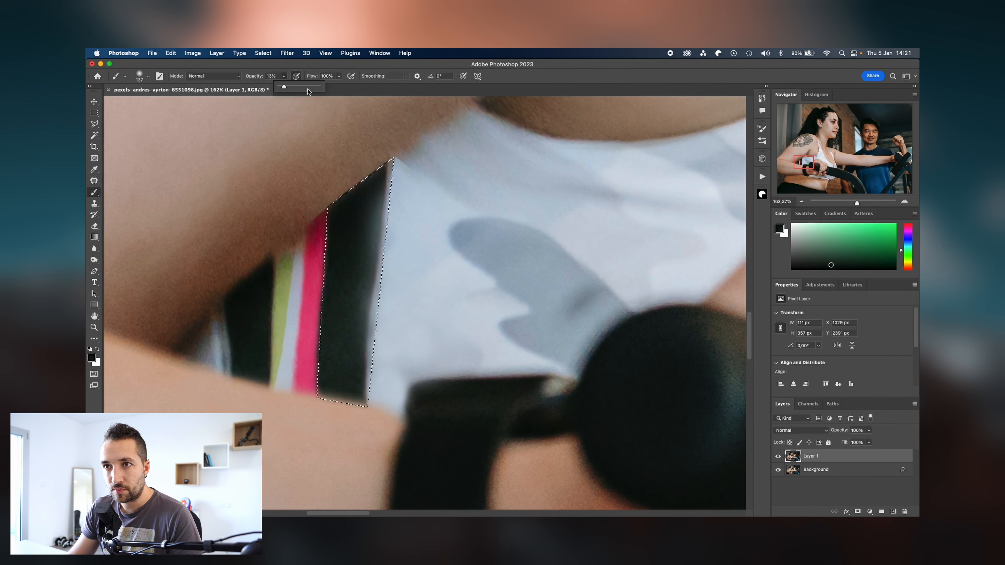
{"action": "left_click", "coordinate": [310, 89]}
{"action": "left_click_drag", "start_coordinate": [375, 186], "coordinate": [344, 380]}
{"action": "key", "text": "ctrl+d"}
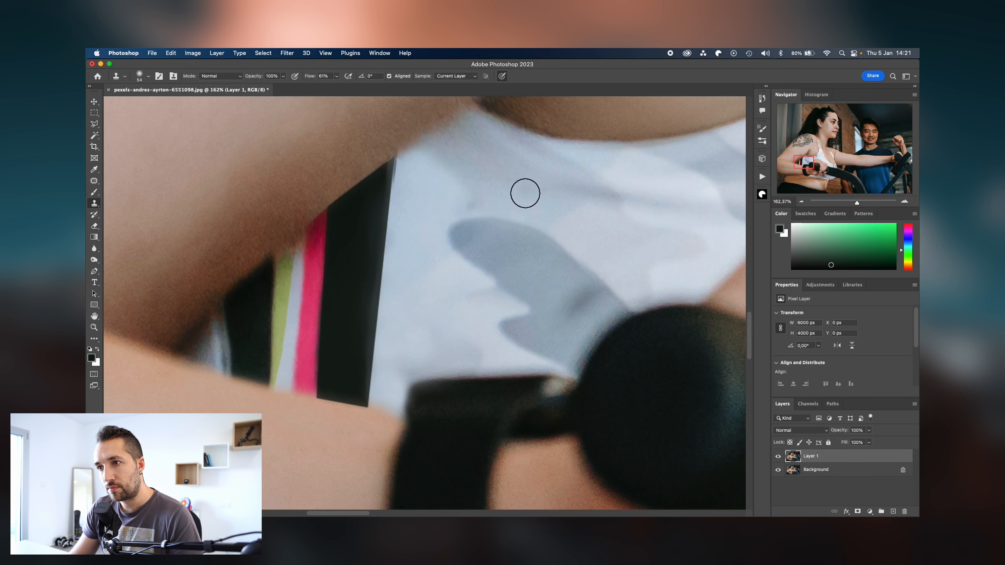
{"action": "key", "text": "z"}
{"action": "left_click_drag", "start_coordinate": [524, 191], "coordinate": [337, 404]}
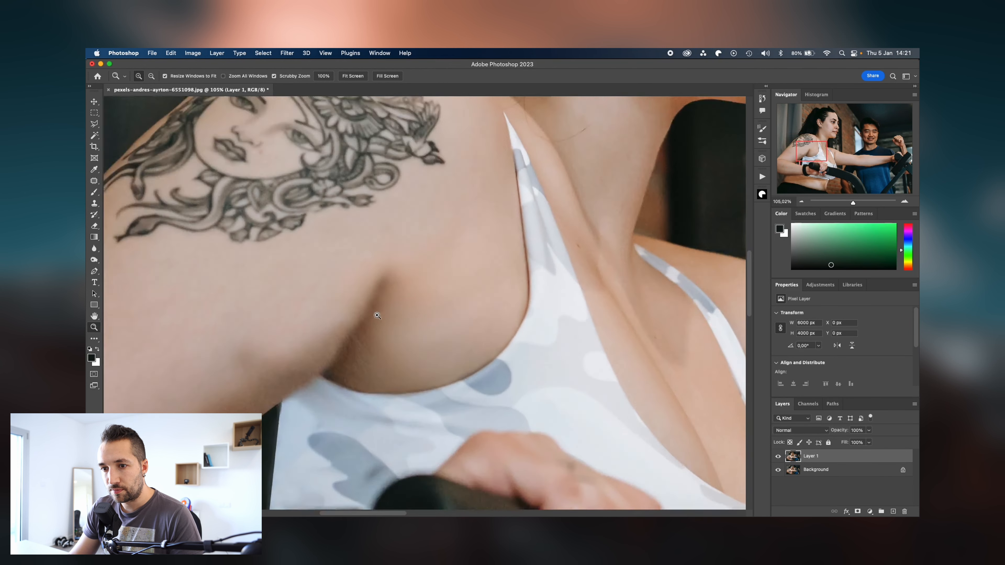
{"action": "right_click", "coordinate": [451, 166]}
{"action": "key", "text": "Escape"}
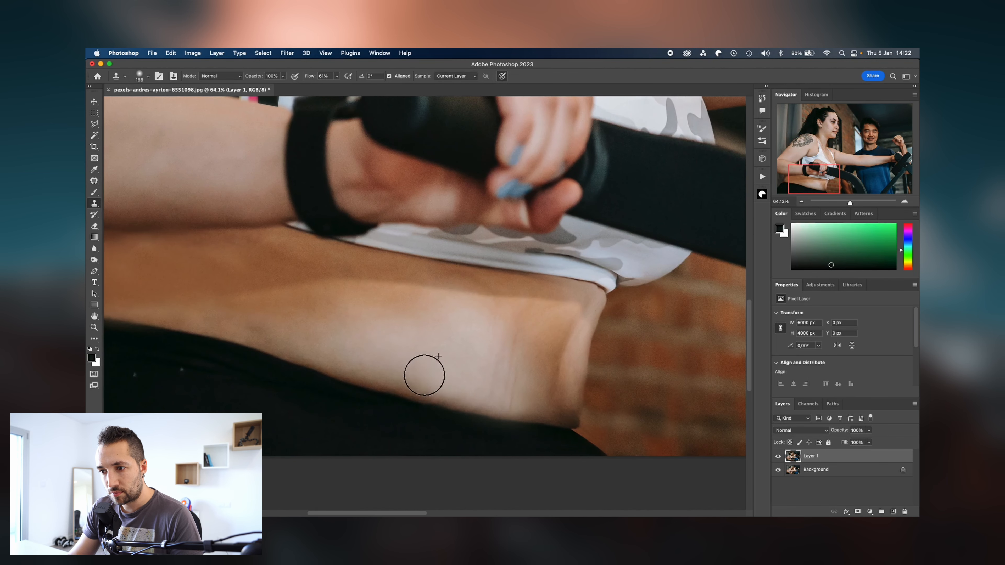
- Outline the dark corner of the belly above the black waistband with the Polygonal Lasso and copy it to a new layer
{"action": "left_click_drag", "start_coordinate": [573, 432], "coordinate": [466, 366]}
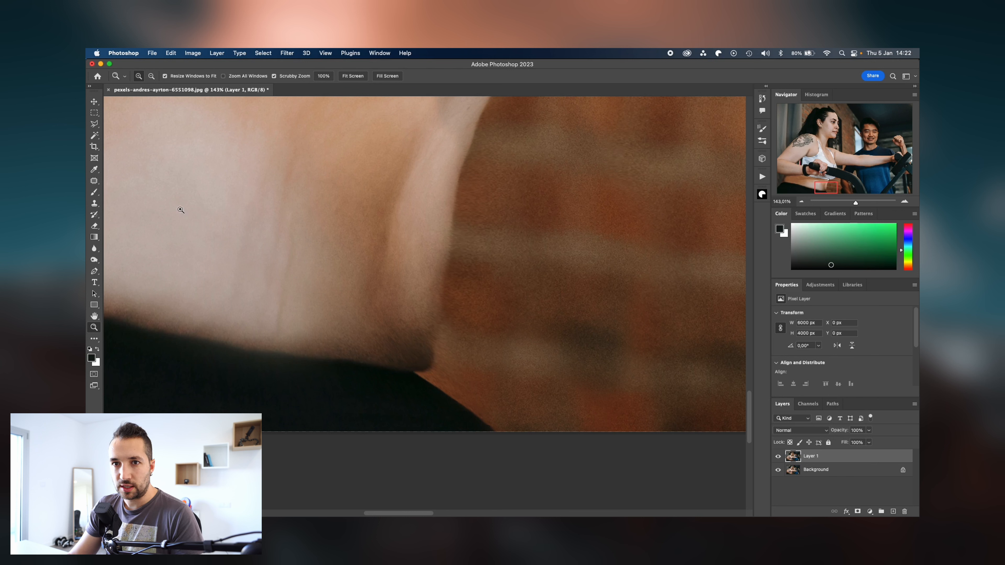
{"action": "left_click", "coordinate": [94, 124]}
{"action": "left_click", "coordinate": [407, 370]}
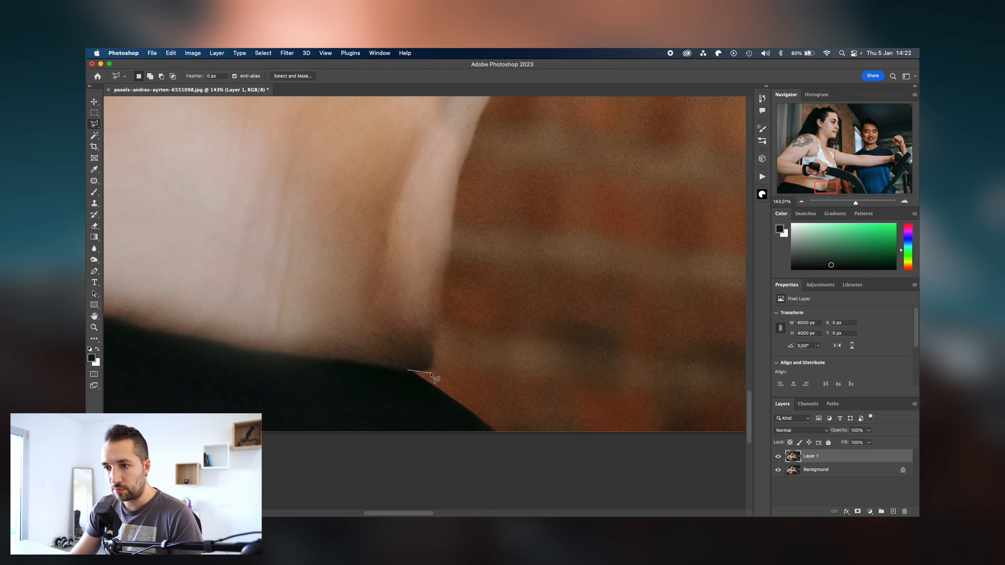
{"action": "left_click", "coordinate": [447, 365]}
{"action": "left_click", "coordinate": [449, 335]}
{"action": "left_click", "coordinate": [367, 328]}
{"action": "double_click", "coordinate": [384, 368]}
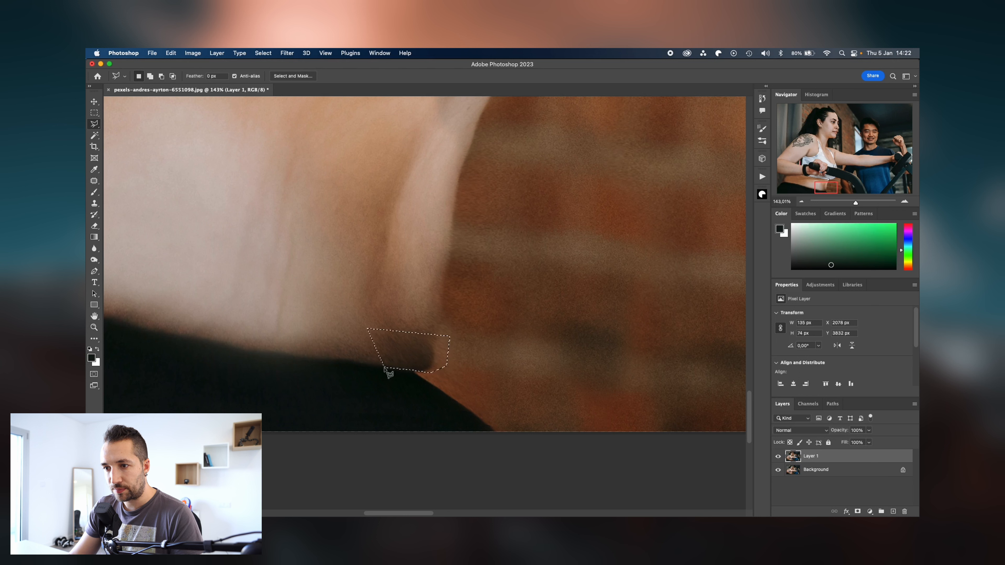
{"action": "right_click", "coordinate": [389, 374]}
{"action": "left_click", "coordinate": [474, 366]}
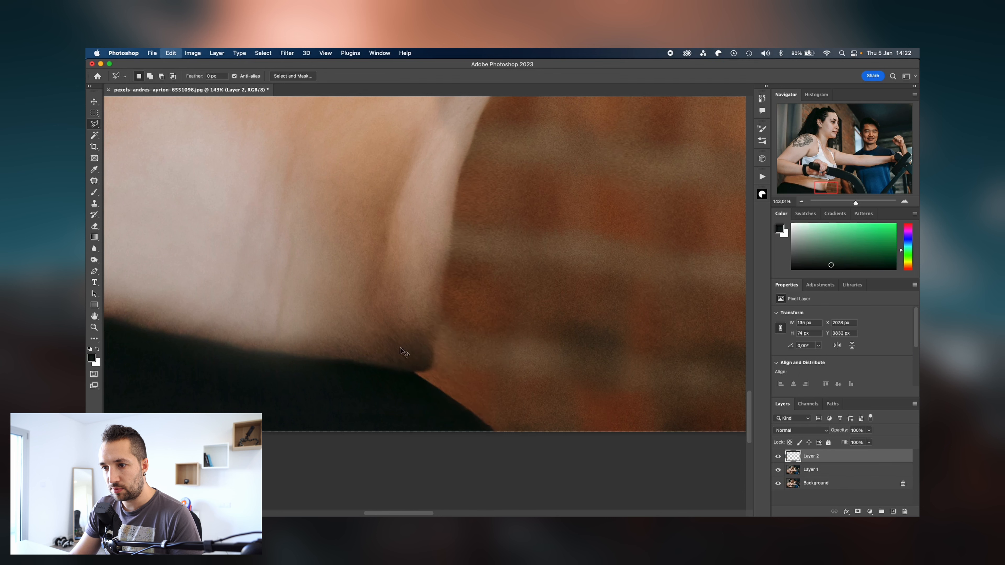
- Warp the copied belly corner to reshape it against the waistband, apply the transformation and compare with Layer 2 hidden and shown
{"action": "right_click", "coordinate": [407, 350]}
{"action": "left_click", "coordinate": [431, 441]}
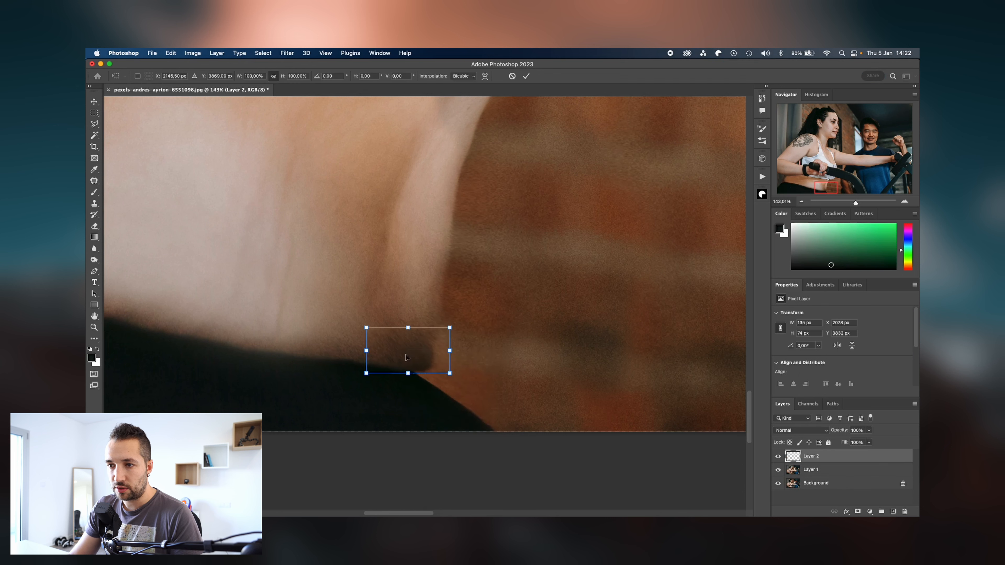
{"action": "right_click", "coordinate": [407, 357]}
{"action": "left_click", "coordinate": [427, 365]}
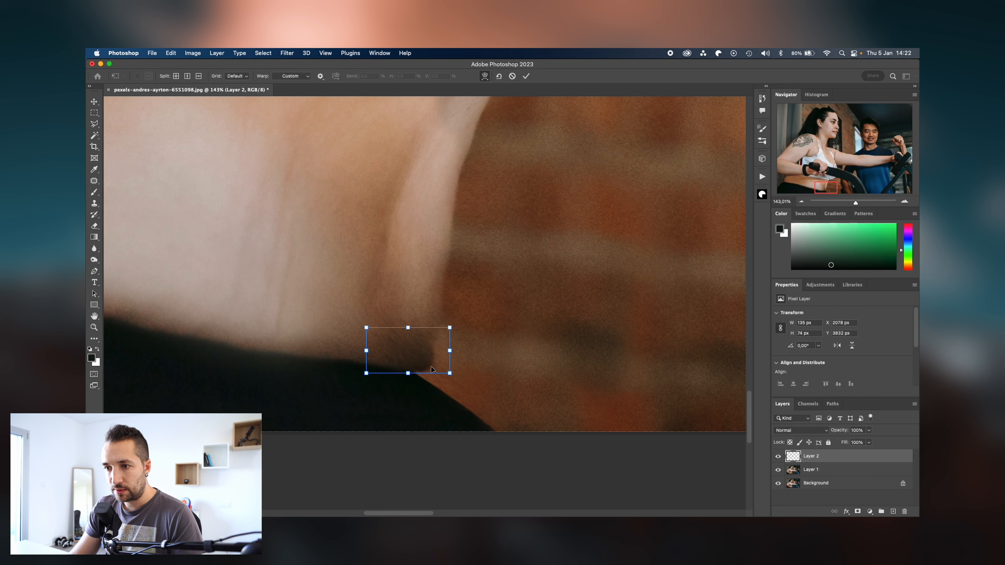
{"action": "mouse_move", "coordinate": [432, 370]}
{"action": "left_mouse_down"}
{"action": "mouse_move", "coordinate": [420, 371]}
{"action": "mouse_move", "coordinate": [434, 355]}
{"action": "left_mouse_up"}
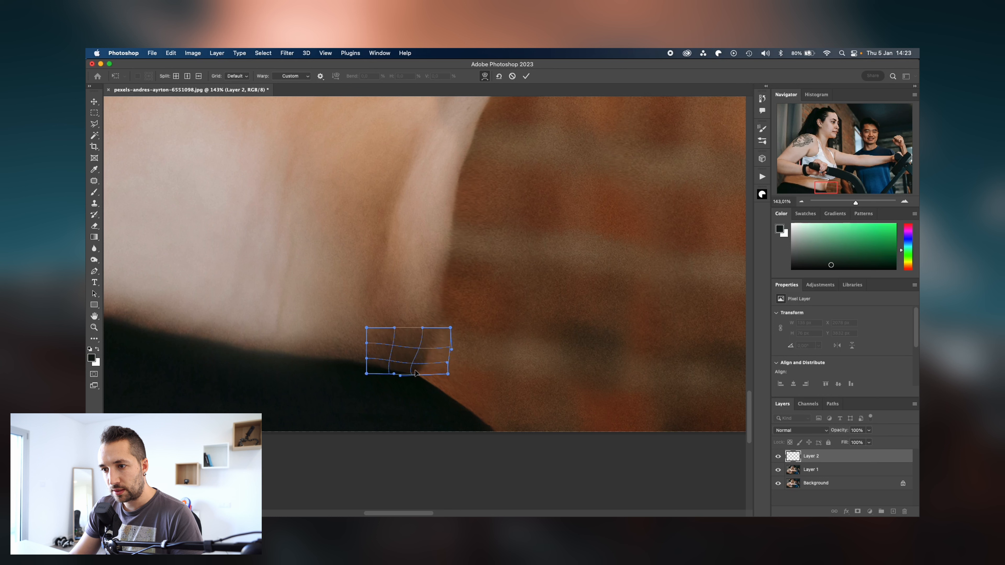
{"action": "left_click_drag", "start_coordinate": [408, 371], "coordinate": [449, 384]}
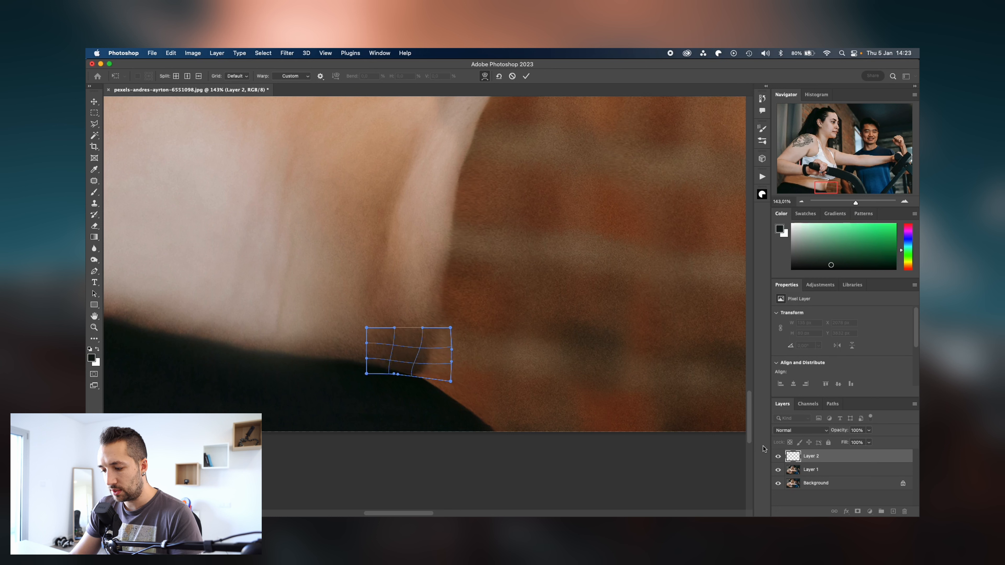
{"action": "key", "text": "Return"}
{"action": "left_click", "coordinate": [777, 457]}
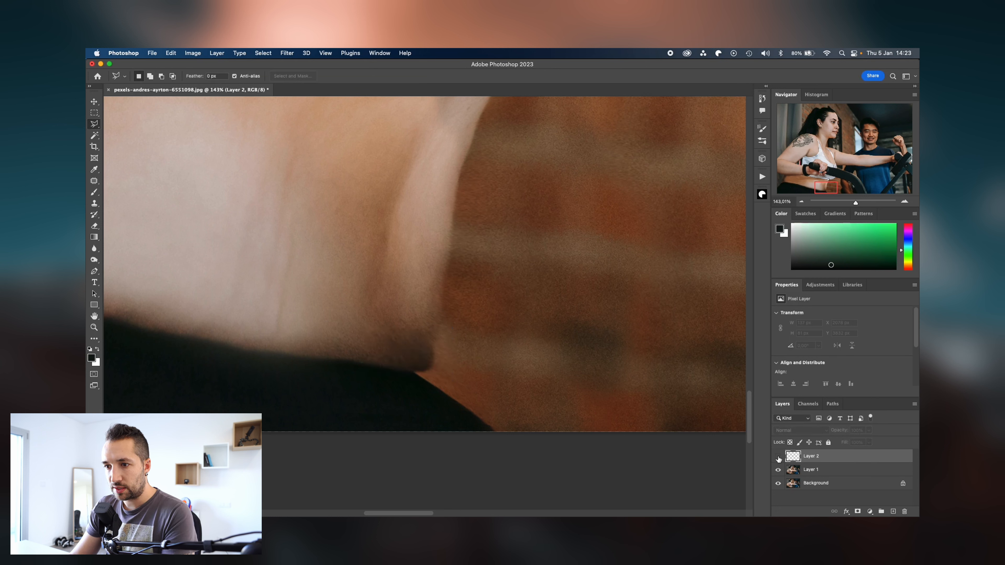
{"action": "left_click", "coordinate": [778, 457]}
{"action": "left_click", "coordinate": [777, 457]}
{"action": "left_click", "coordinate": [778, 457]}
- Warp the belly corner on Layer 2 a second time to refine its lower edge, and apply the transformation
{"action": "right_click", "coordinate": [403, 355]}
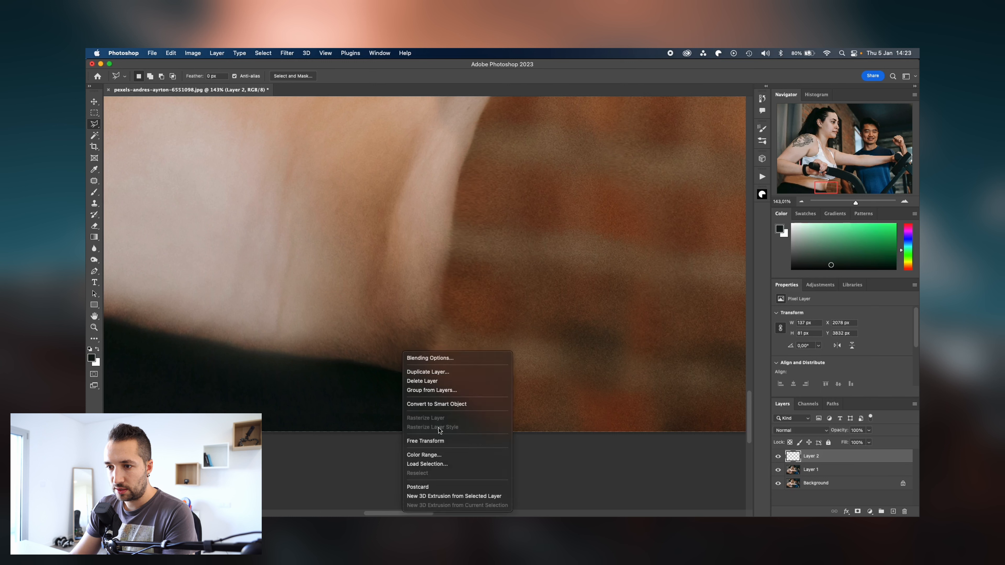
{"action": "left_click", "coordinate": [435, 441]}
{"action": "right_click", "coordinate": [406, 360]}
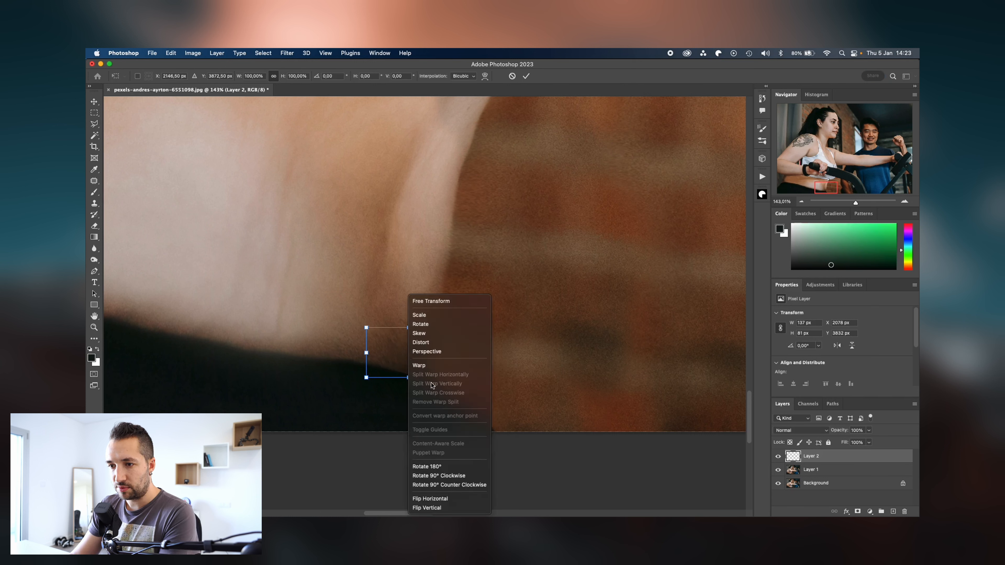
{"action": "left_click", "coordinate": [431, 366]}
{"action": "mouse_move", "coordinate": [415, 362]}
{"action": "left_mouse_down"}
{"action": "mouse_move", "coordinate": [368, 374]}
{"action": "mouse_move", "coordinate": [396, 362]}
{"action": "left_mouse_up"}
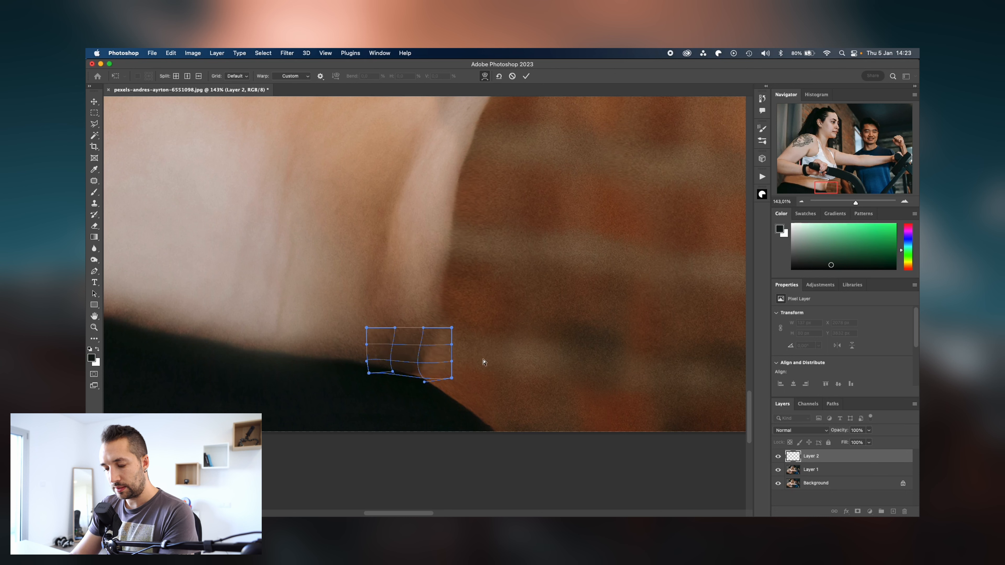
{"action": "key", "text": "Return"}
- Clone lighter belly skin over the dark corner above the waistband on Layer 2
{"action": "key", "text": "l"}
{"action": "key", "text": "z"}
{"action": "mouse_move", "coordinate": [446, 335]}
{"action": "left_mouse_down"}
{"action": "mouse_move", "coordinate": [420, 336]}
{"action": "mouse_move", "coordinate": [433, 330]}
{"action": "left_mouse_up"}
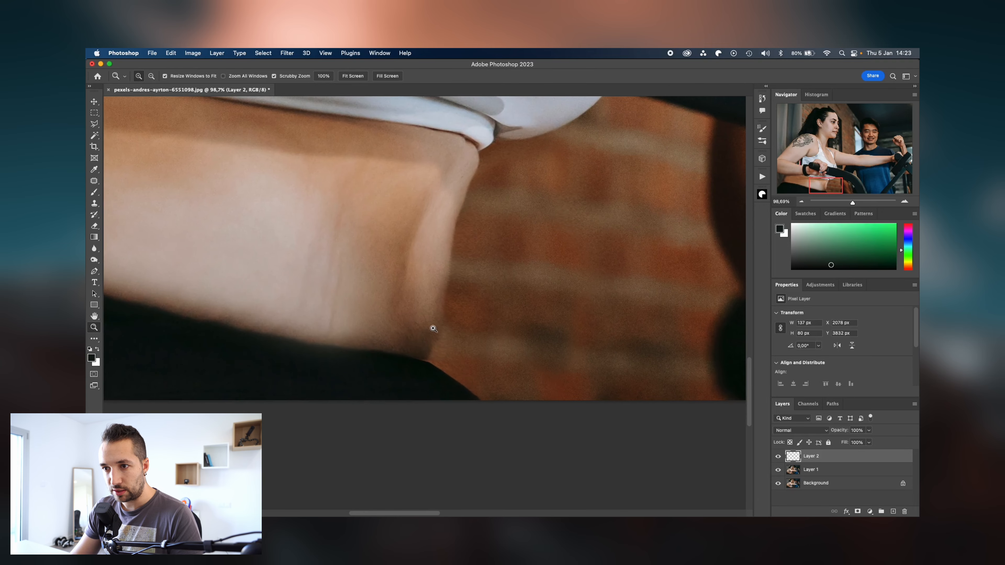
{"action": "key", "text": "s"}
{"action": "left_click", "coordinate": [372, 288], "text": "alt"}
{"action": "left_click", "coordinate": [374, 282], "text": "alt"}
{"action": "left_click_drag", "start_coordinate": [374, 282], "coordinate": [405, 325]}
{"action": "left_click", "coordinate": [364, 258], "text": "alt"}
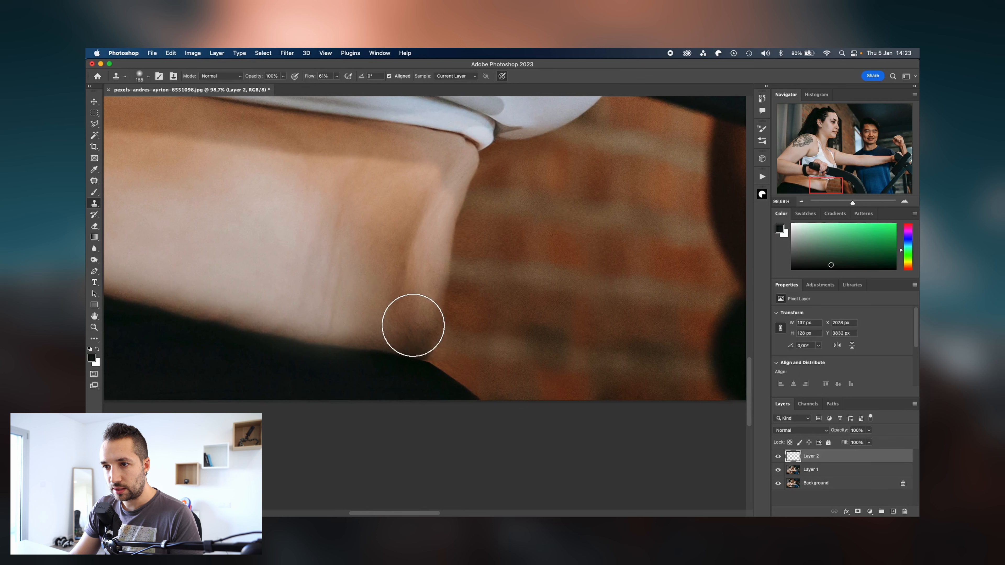
- Merge Layer 2 with Layer 1 and clone nearby skin over the remaining dark area in the belly corner
{"action": "left_click", "coordinate": [822, 470], "text": "shift"}
{"action": "right_click", "coordinate": [821, 470]}
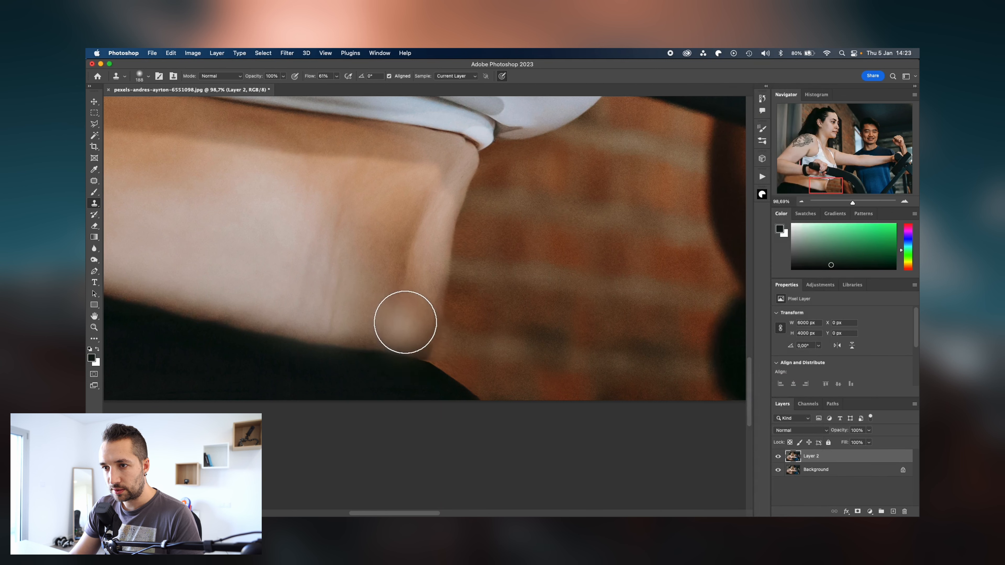
{"action": "left_click", "coordinate": [370, 312], "text": "alt"}
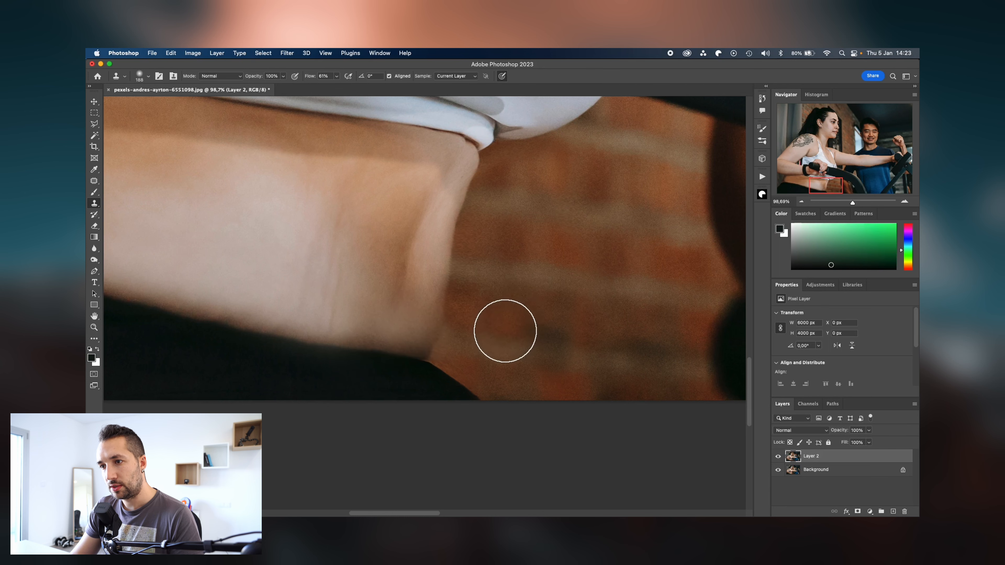
- Examine the retouched arm, top and waist in the whole photo
{"action": "left_click_drag", "start_coordinate": [509, 198], "coordinate": [317, 273]}
{"action": "key", "text": "z"}
{"action": "left_click_drag", "start_coordinate": [416, 233], "coordinate": [450, 307]}
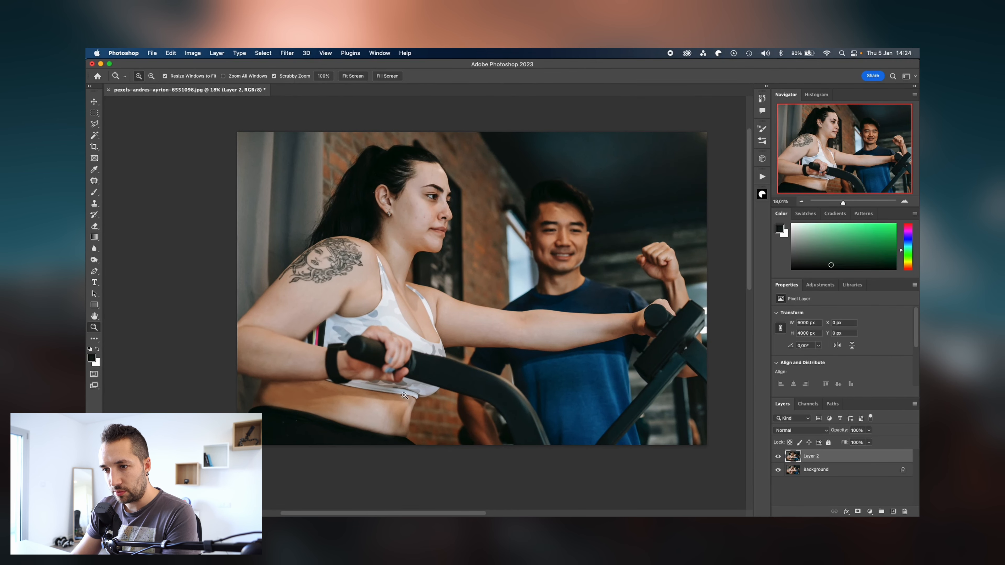
{"action": "left_click_drag", "start_coordinate": [326, 316], "coordinate": [326, 317]}
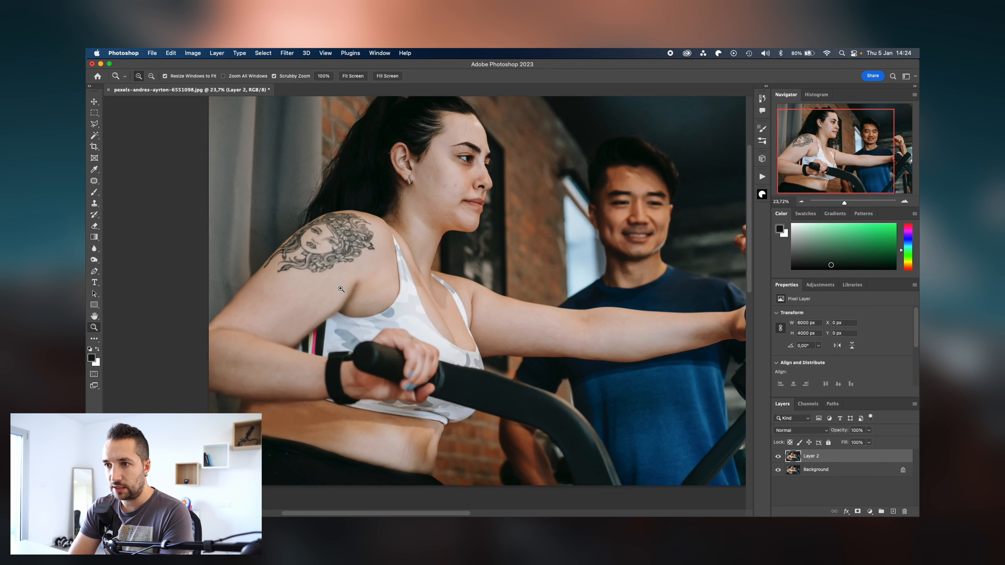
{"action": "left_click_drag", "start_coordinate": [487, 266], "coordinate": [442, 309]}
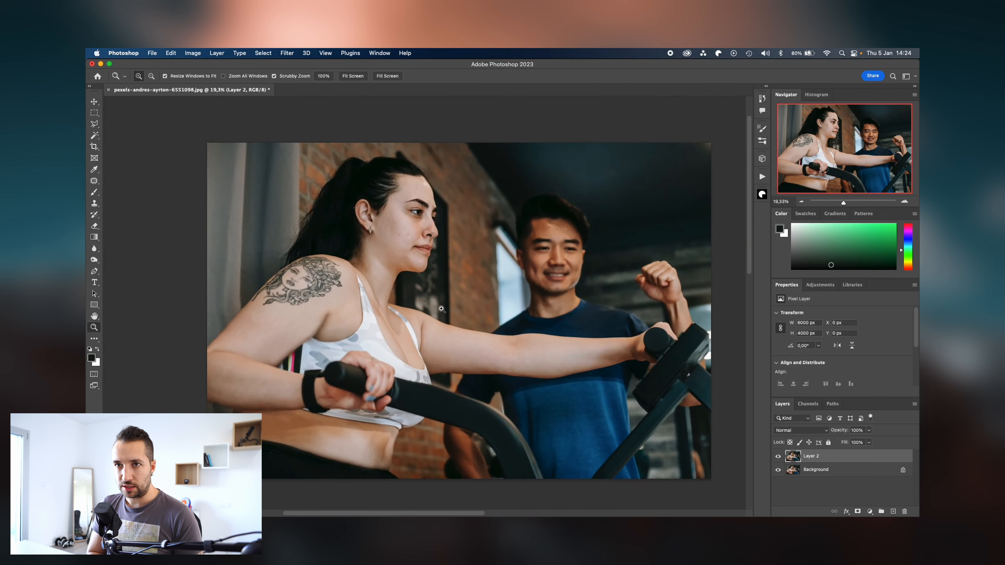